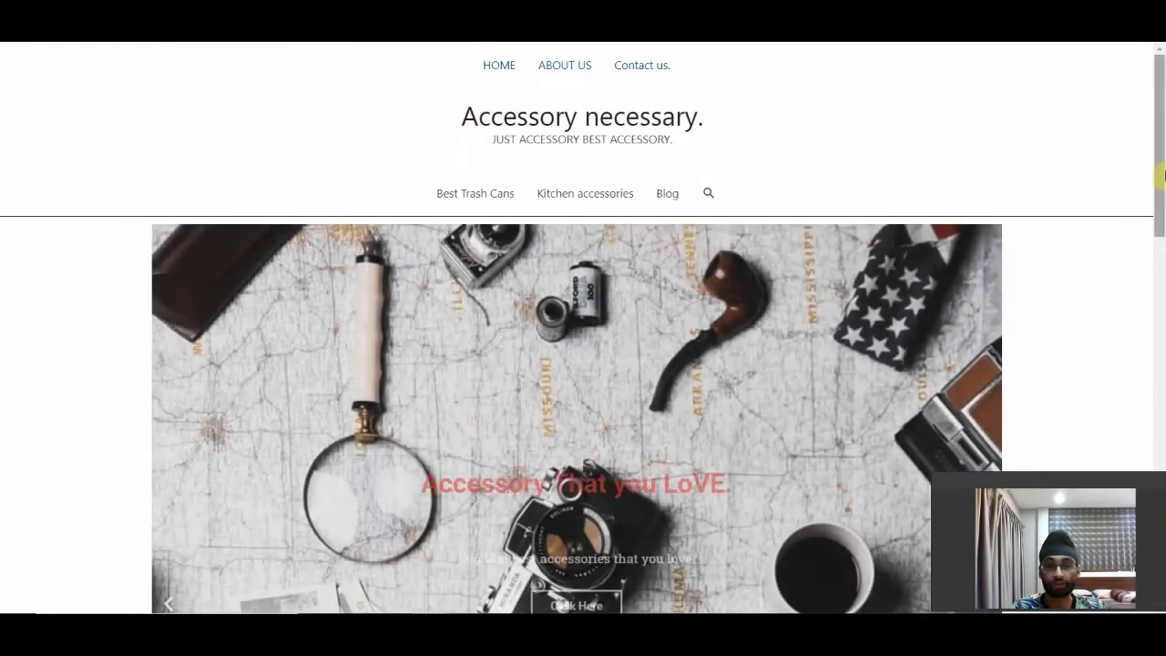
- Examine the Accessory necessary homepage from the header and slider down to the affiliate disclaimer and categories footer
mouse_move(1161, 169)
mouse_down()
mouse_move(1163, 239)
mouse_move(1162, 174)
mouse_up()
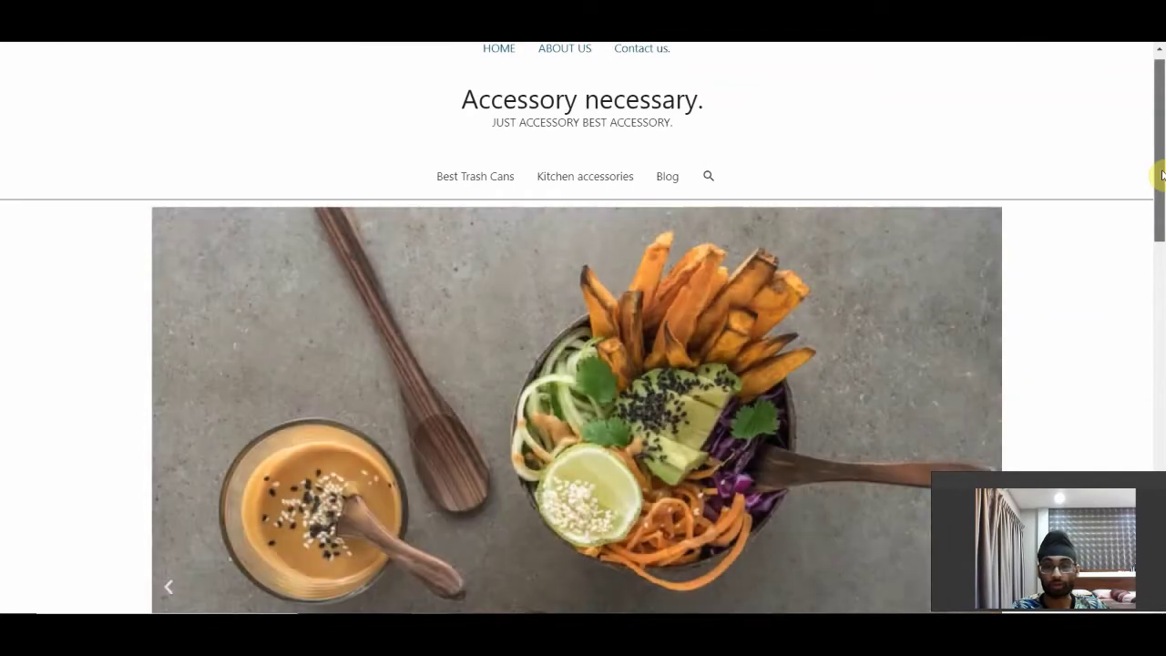
drag(1162, 175, 1163, 208)
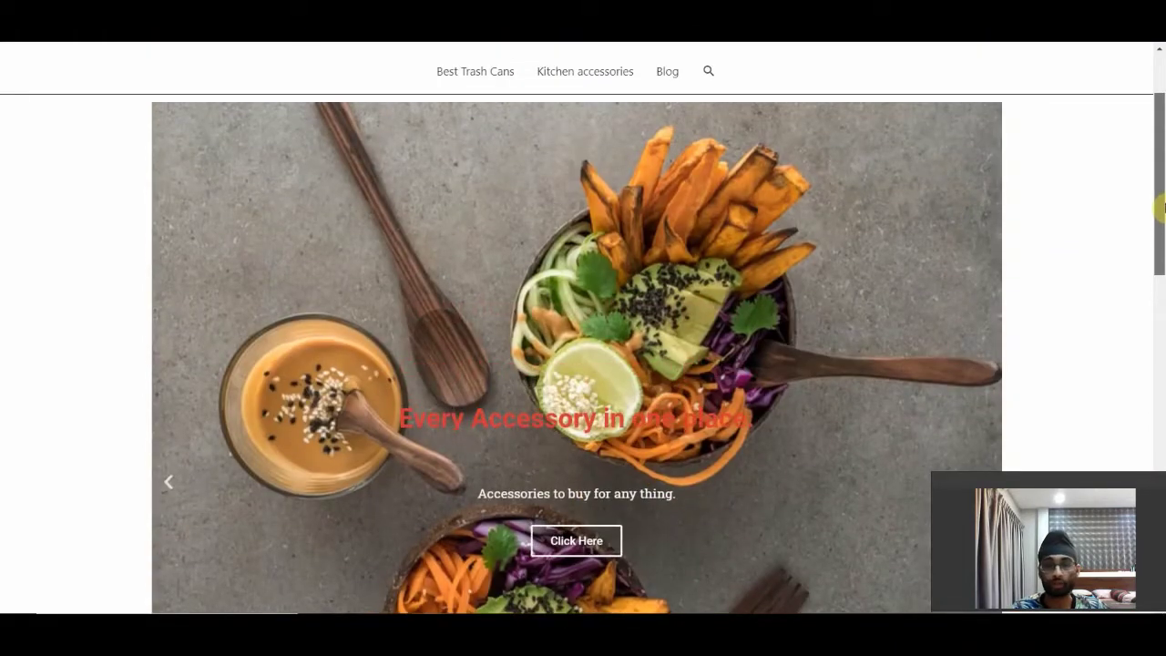
drag(1162, 207, 1159, 558)
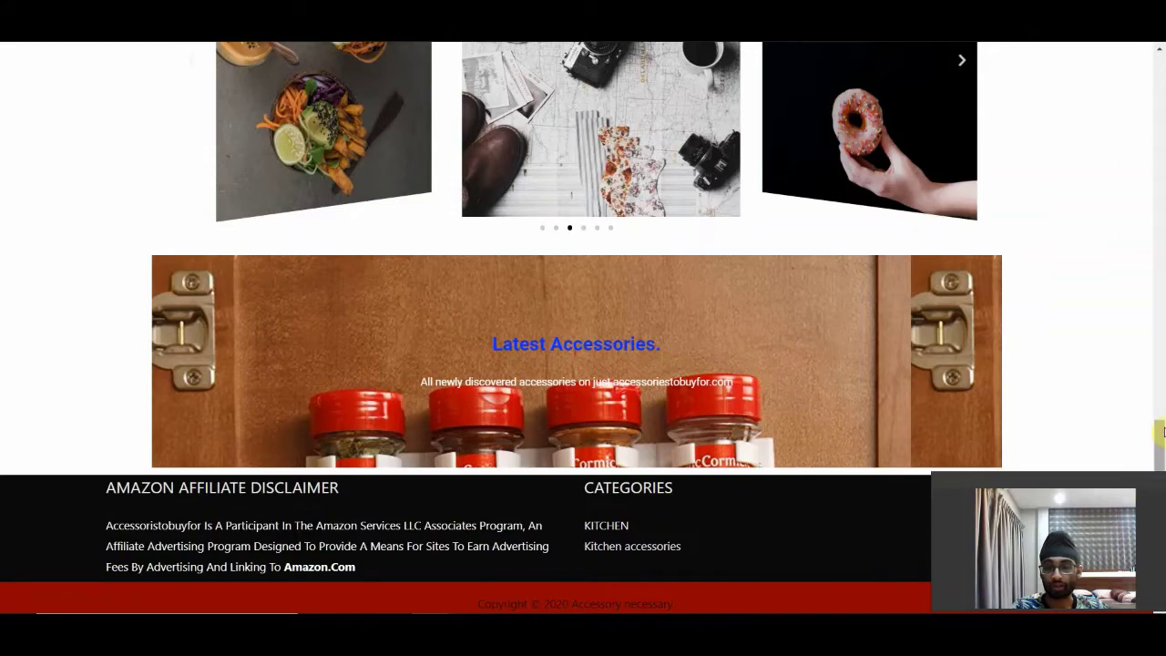
scroll(1161, 417, up, 15)
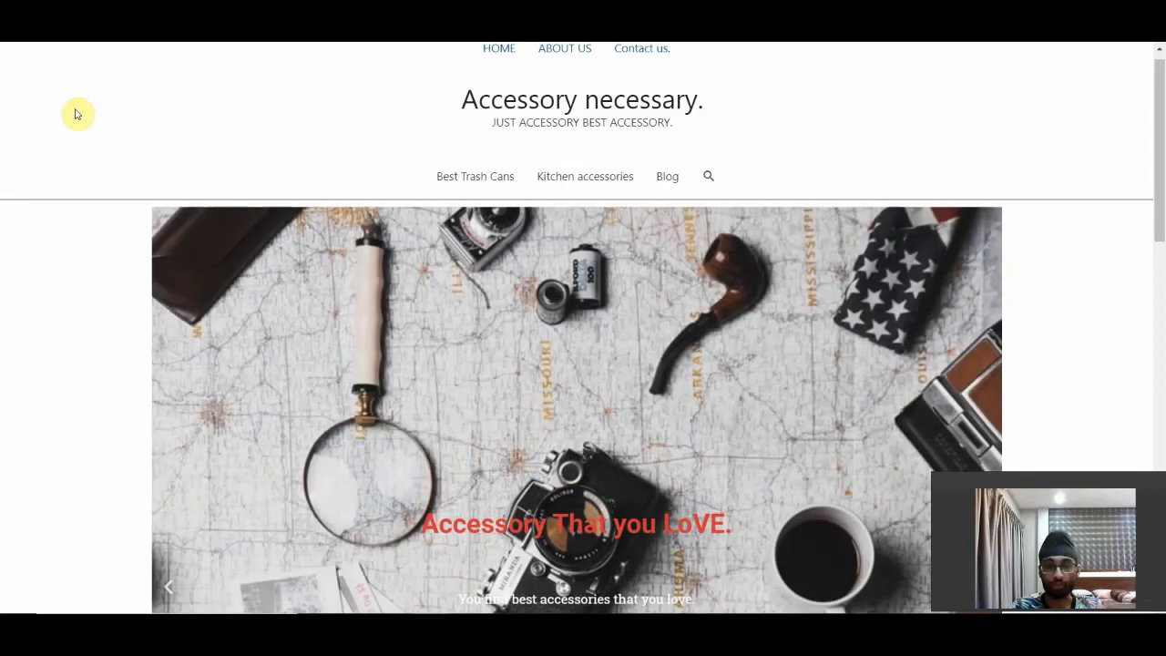
drag(1160, 117, 1160, 278)
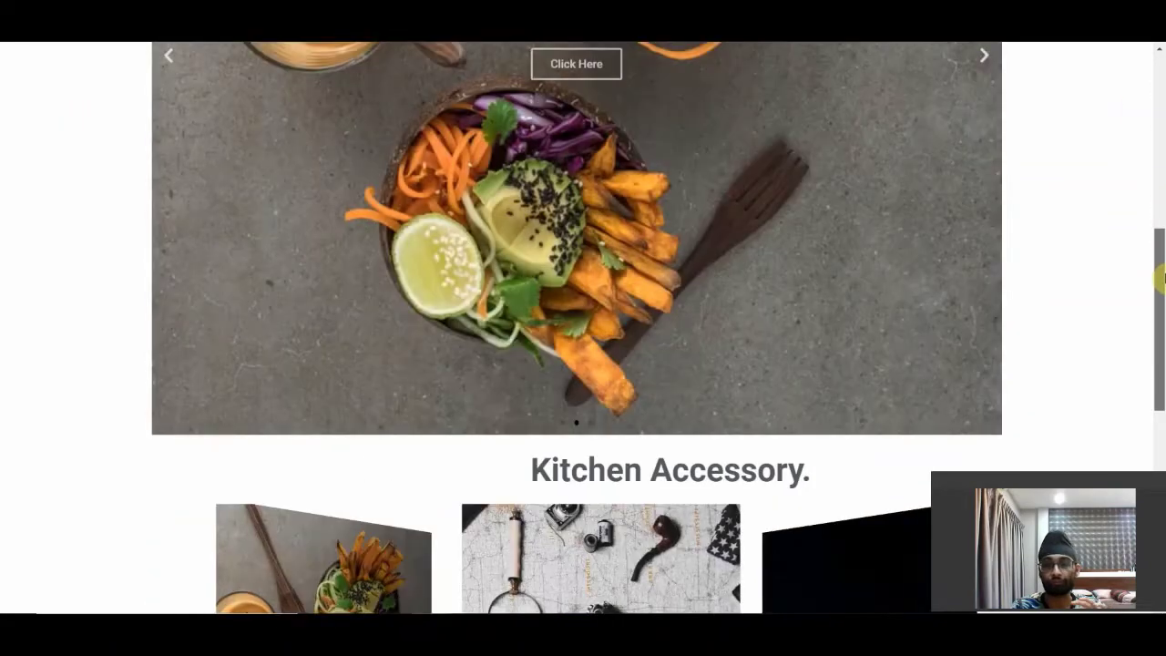
drag(1160, 277, 1161, 169)
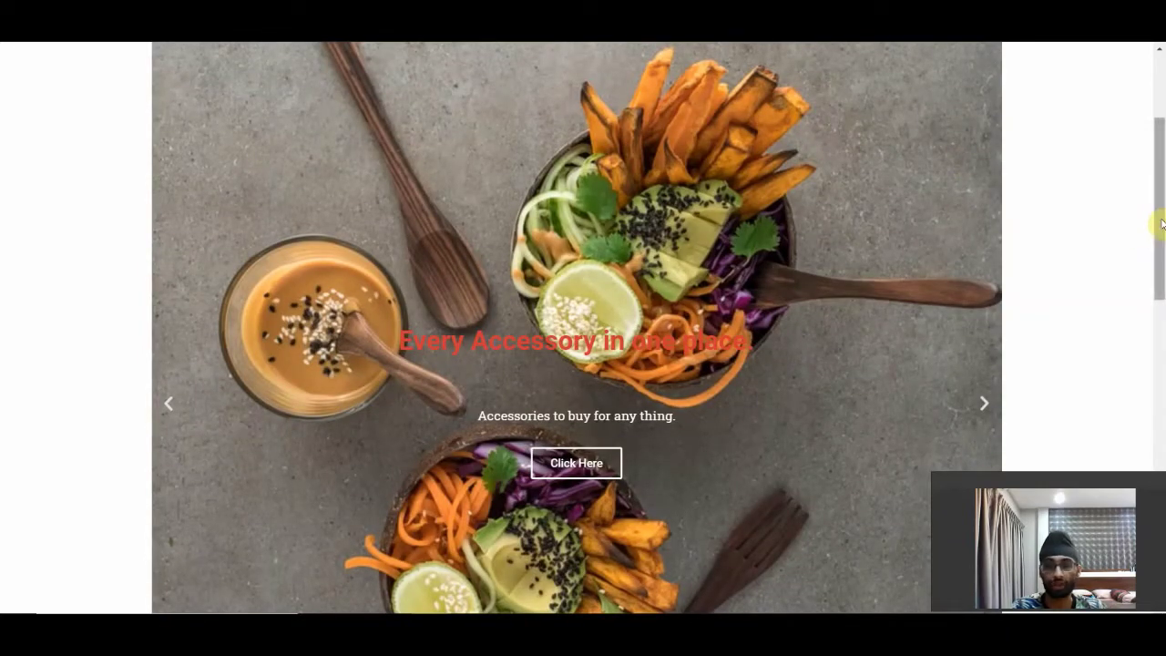
scroll(1161, 223, up, 2)
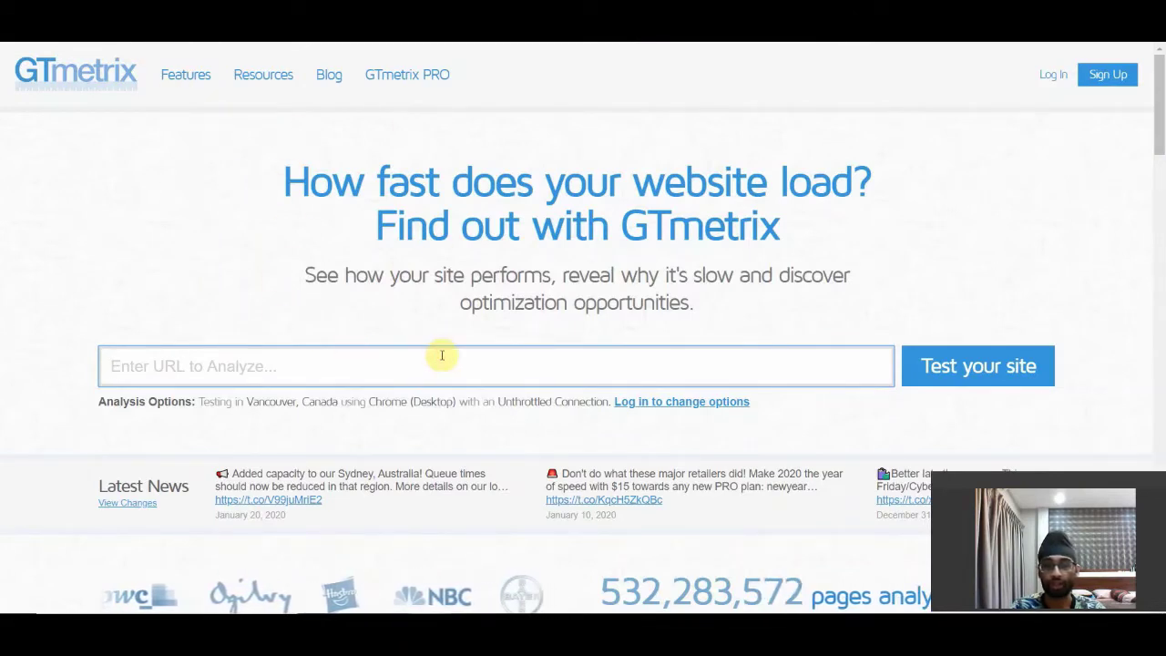
text(https://accessoriestobuyfor.com/)
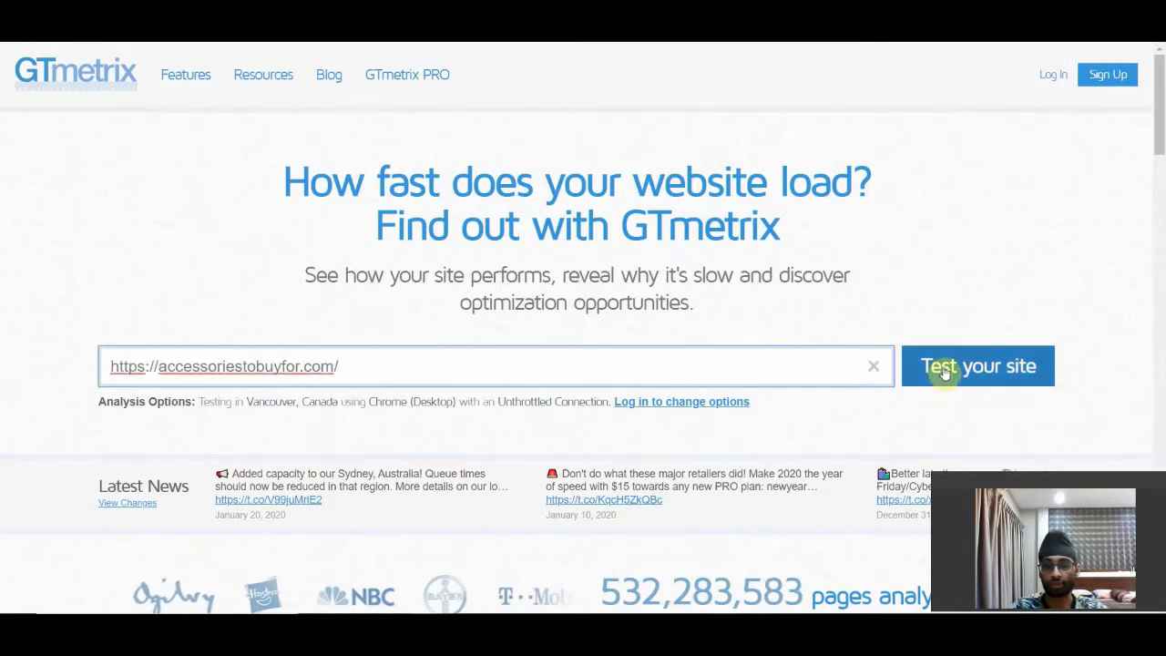
click(944, 370)
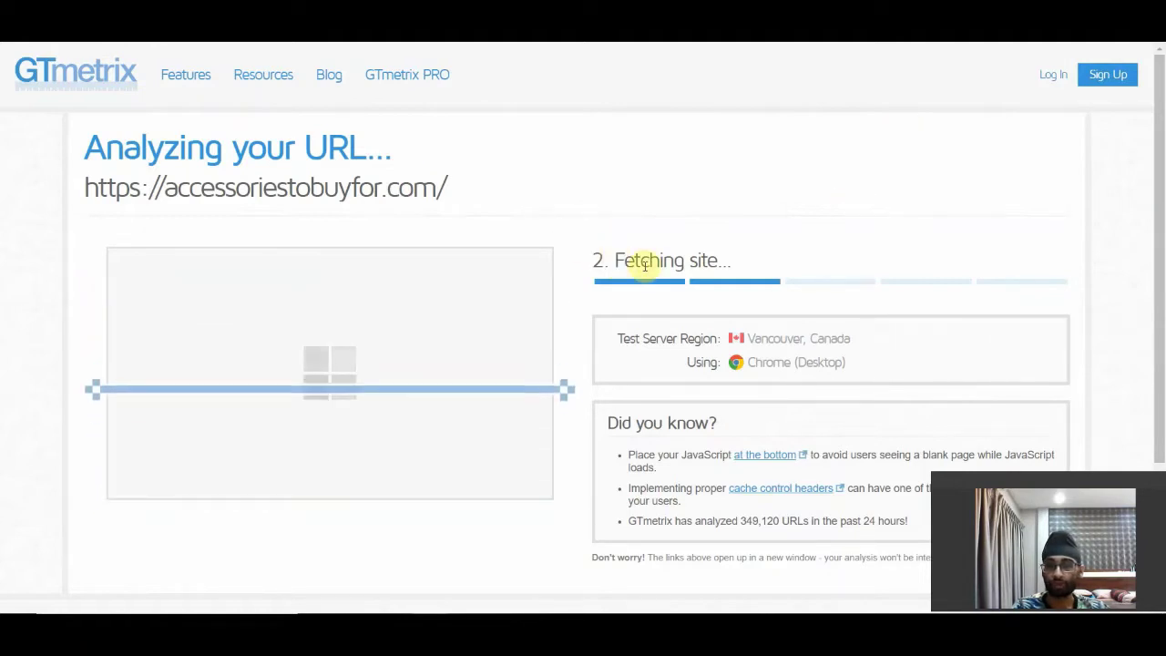
- Review the homepage's header and slider while the speed test runs, and check the progress of the analysis
click(202, 47)
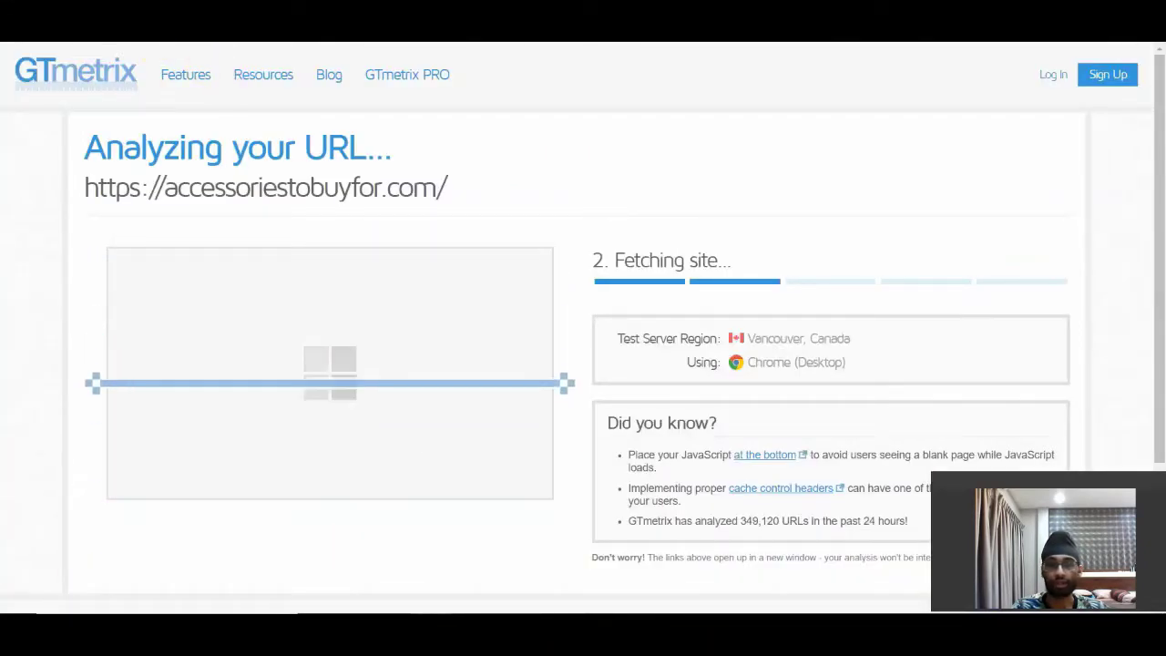
click(203, 46)
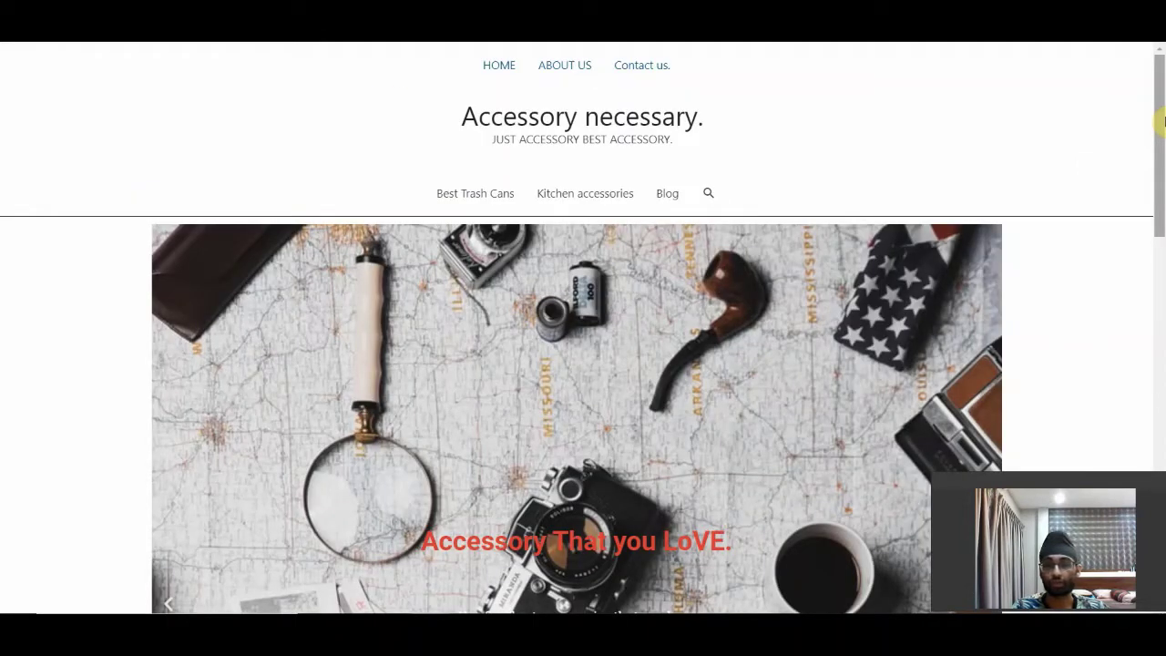
drag(1163, 122, 1162, 205)
drag(1162, 125, 1163, 110)
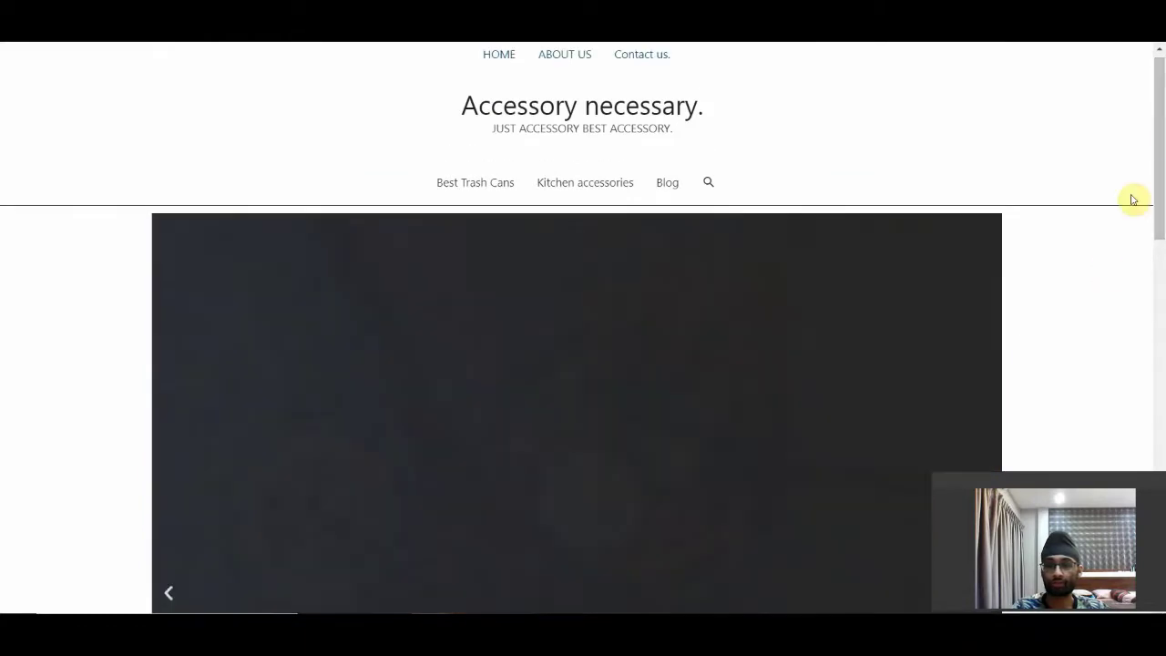
drag(1161, 195, 1162, 117)
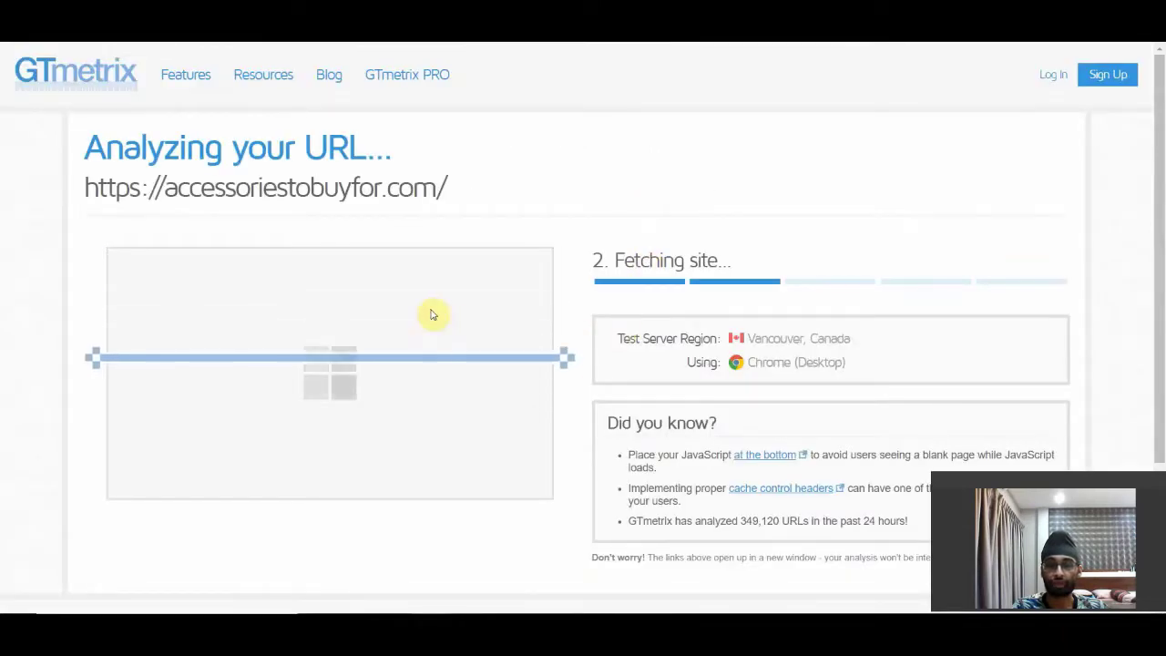
drag(617, 261, 719, 261)
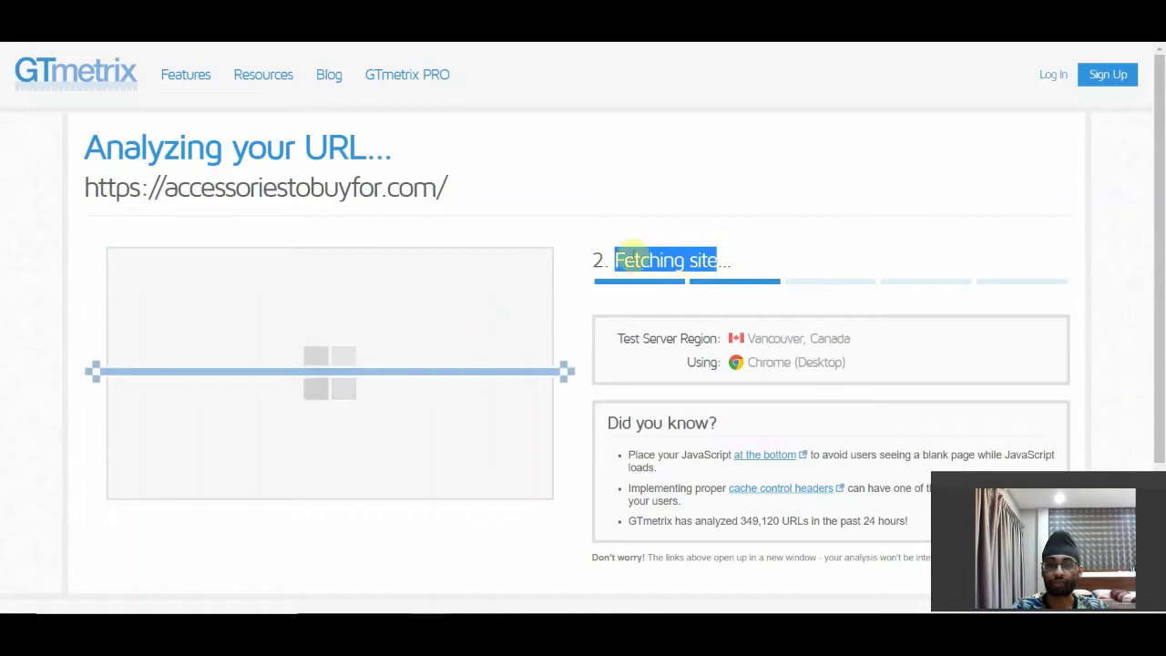
drag(487, 198, 14, 146)
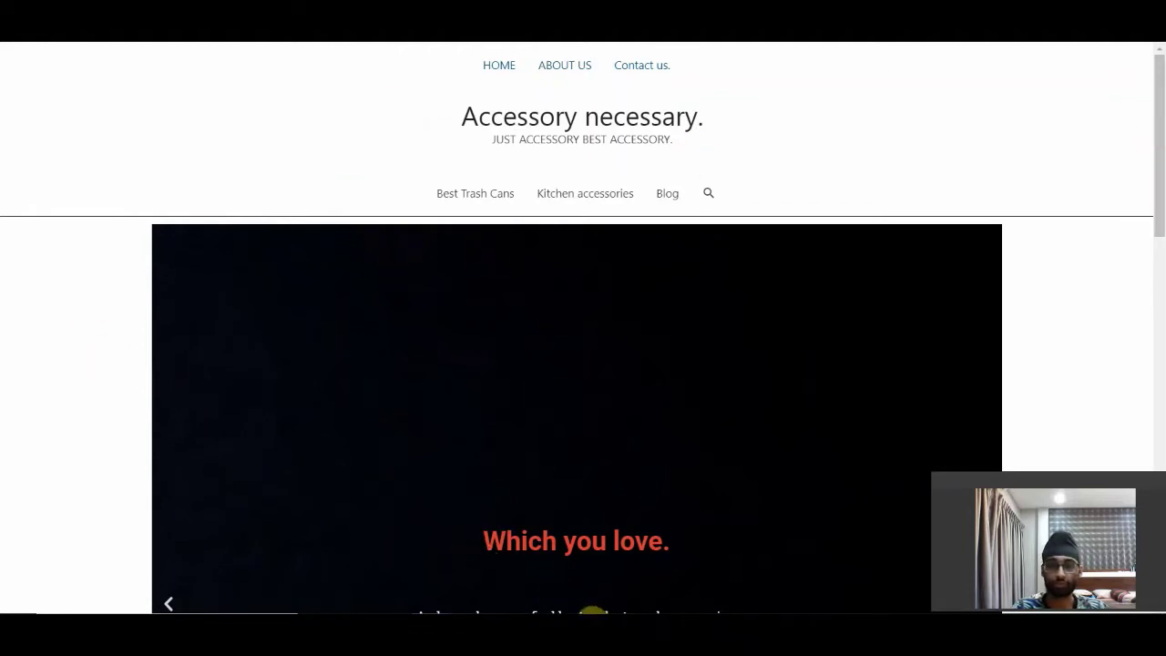
- In a Notepad note headed "Suggestions:", write "1. Improve page speed- change the hosting" and start item 2
key(alt+Tab)
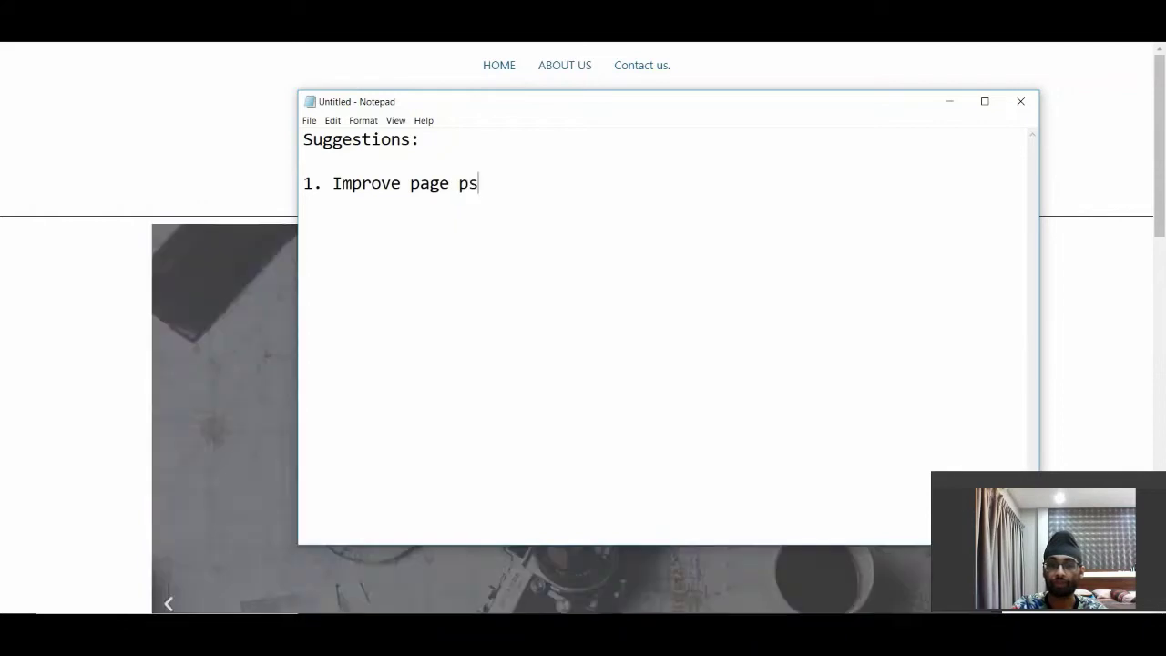
key(BackSpace)
text(speed- change the)
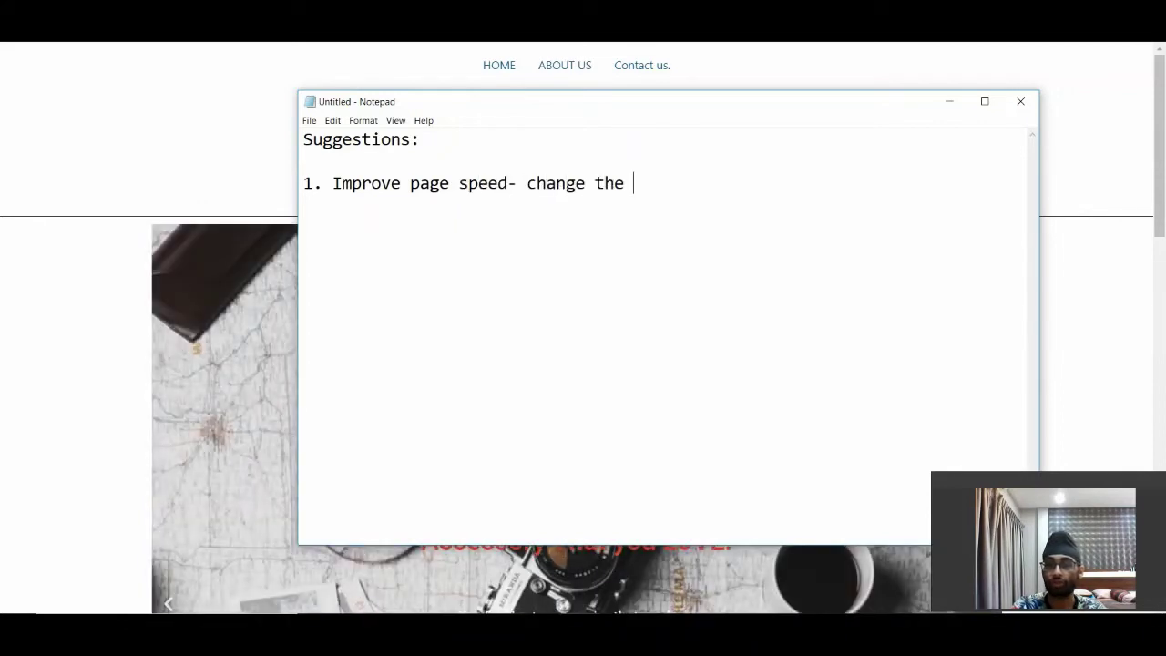
text(2.)
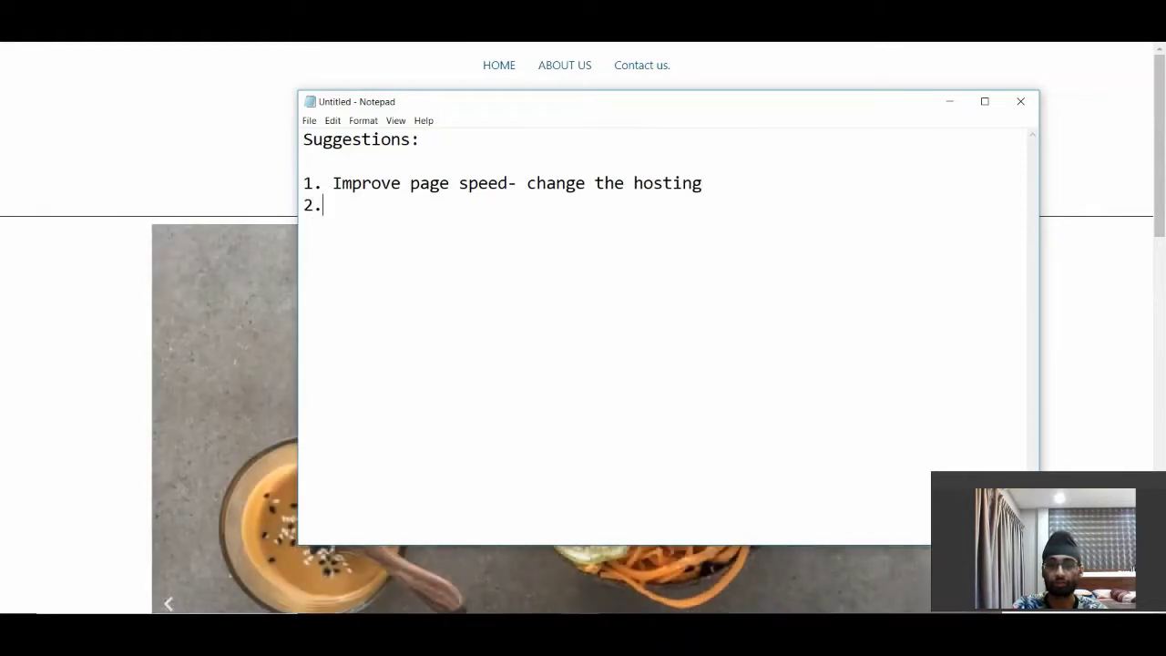
click(932, 110)
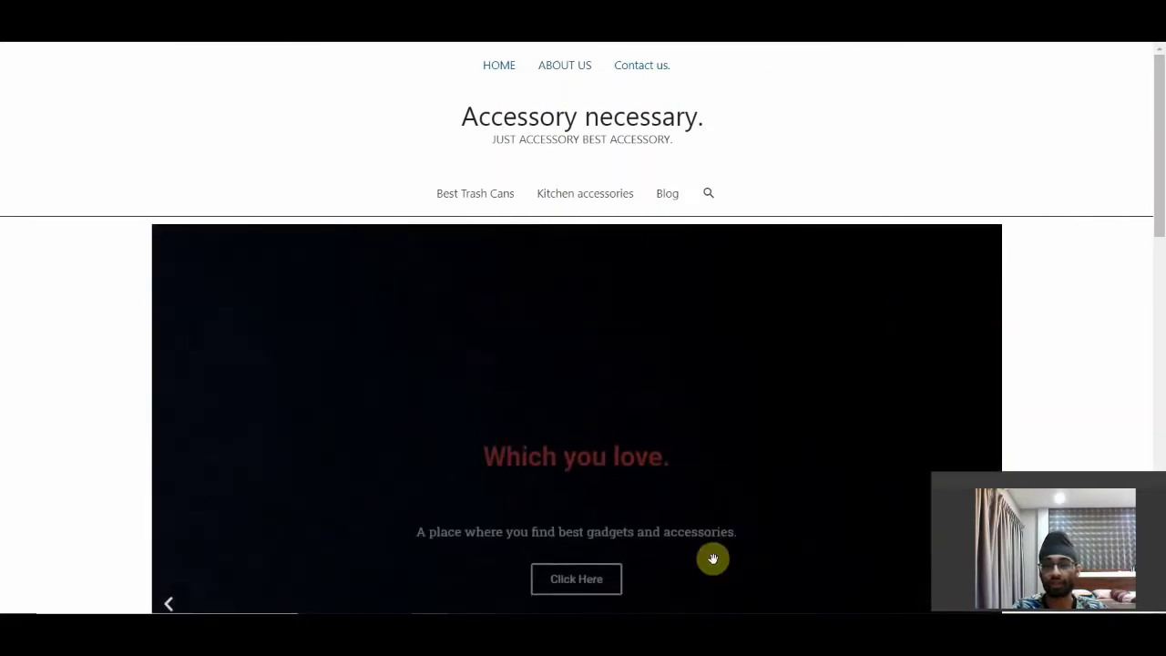
key(alt+Tab)
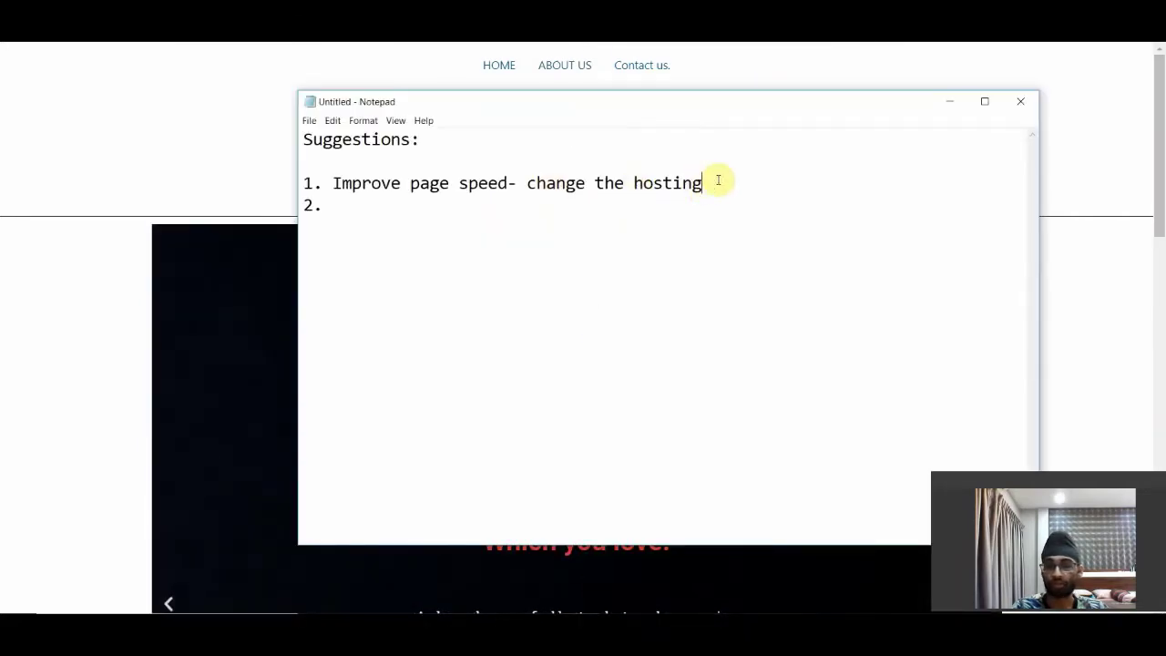
drag(718, 180, 602, 181)
click(949, 102)
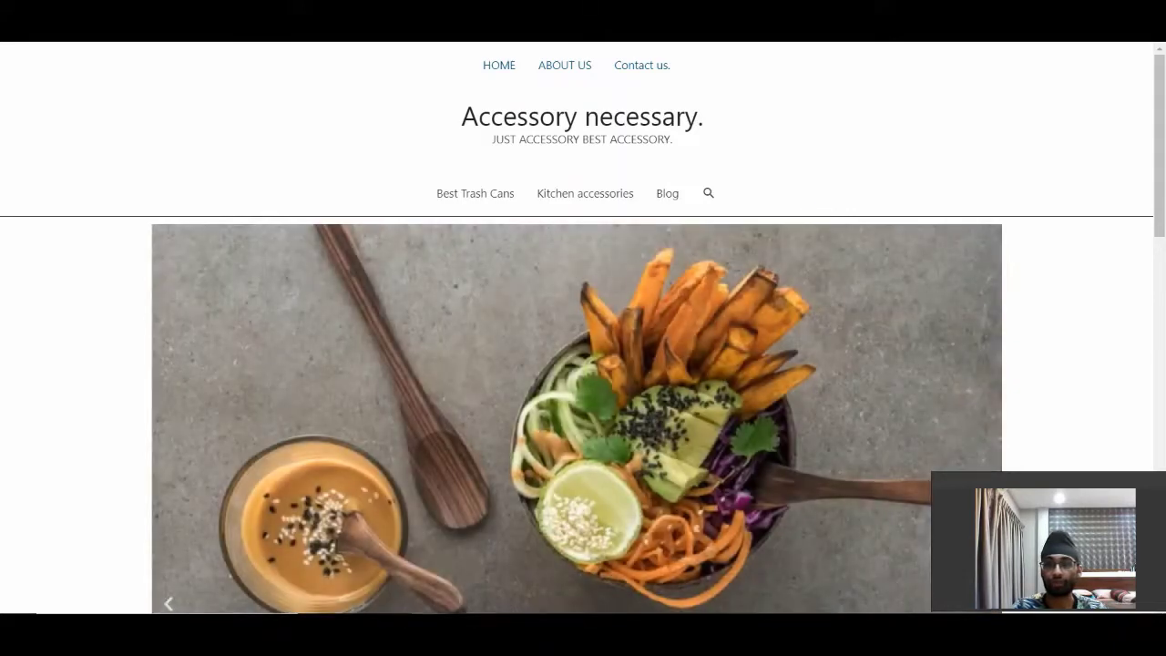
key(ctrl+t)
text(g)
key(Return)
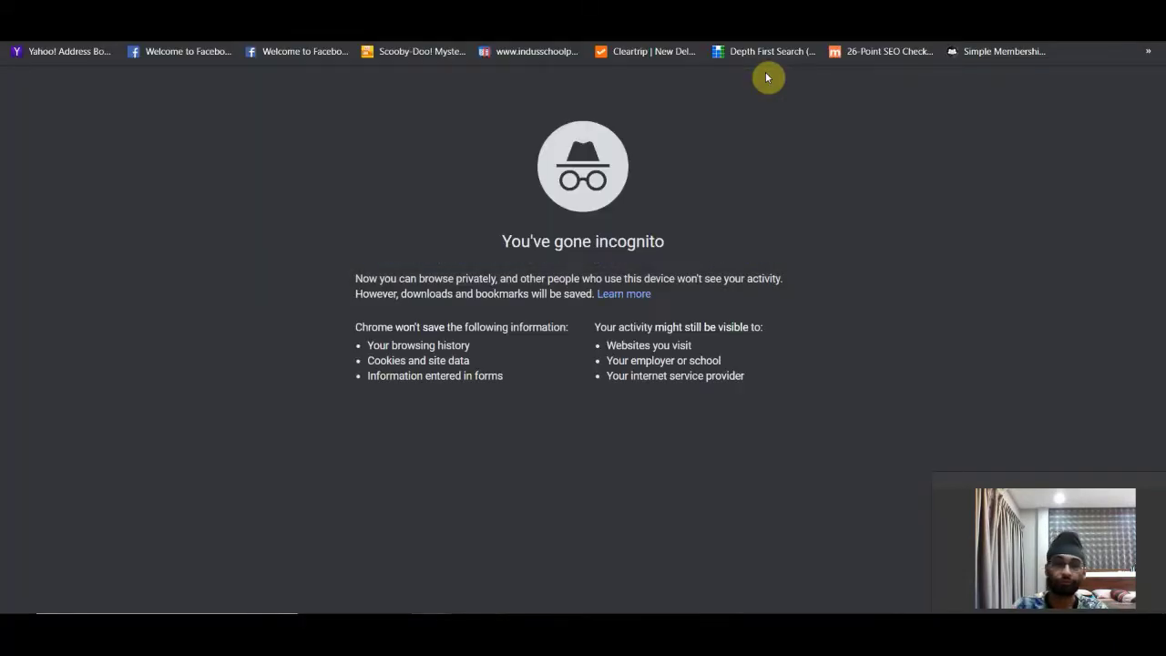
text(s)
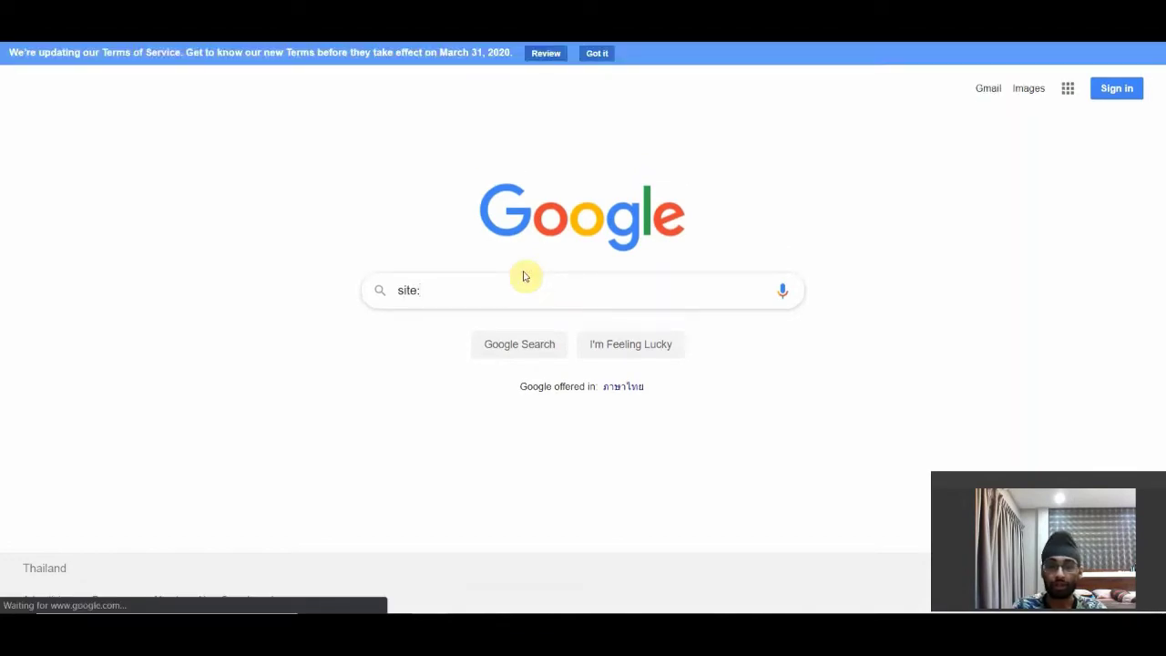
text(ite:)
text(https://accessoriestobuyfor.com/)
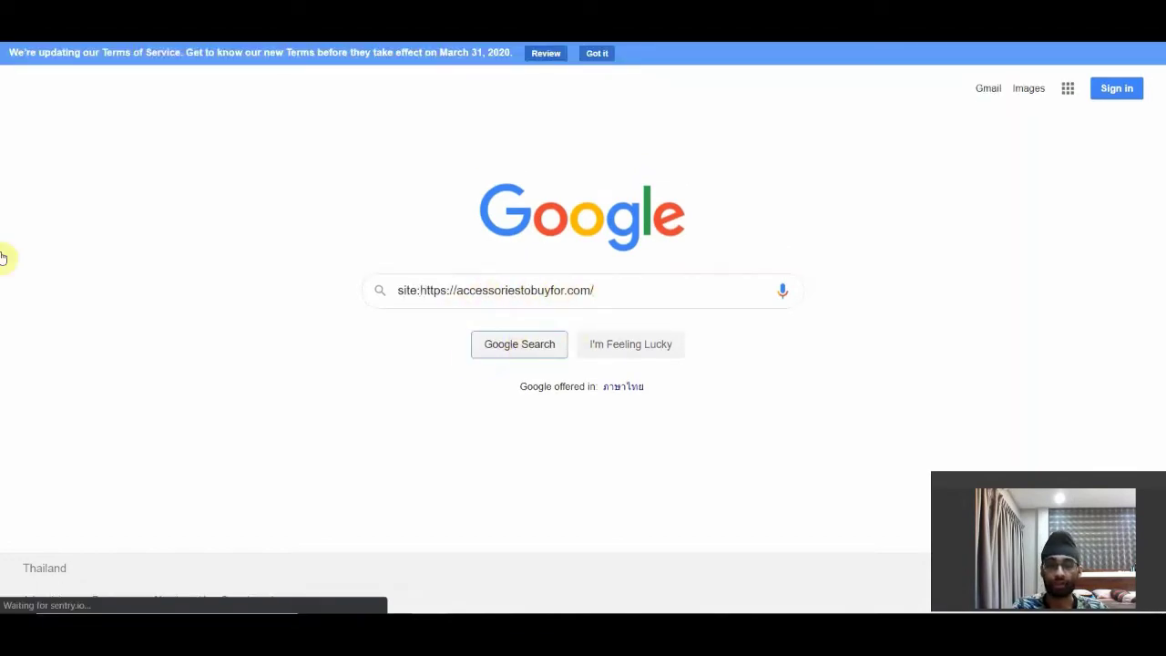
click(472, 356)
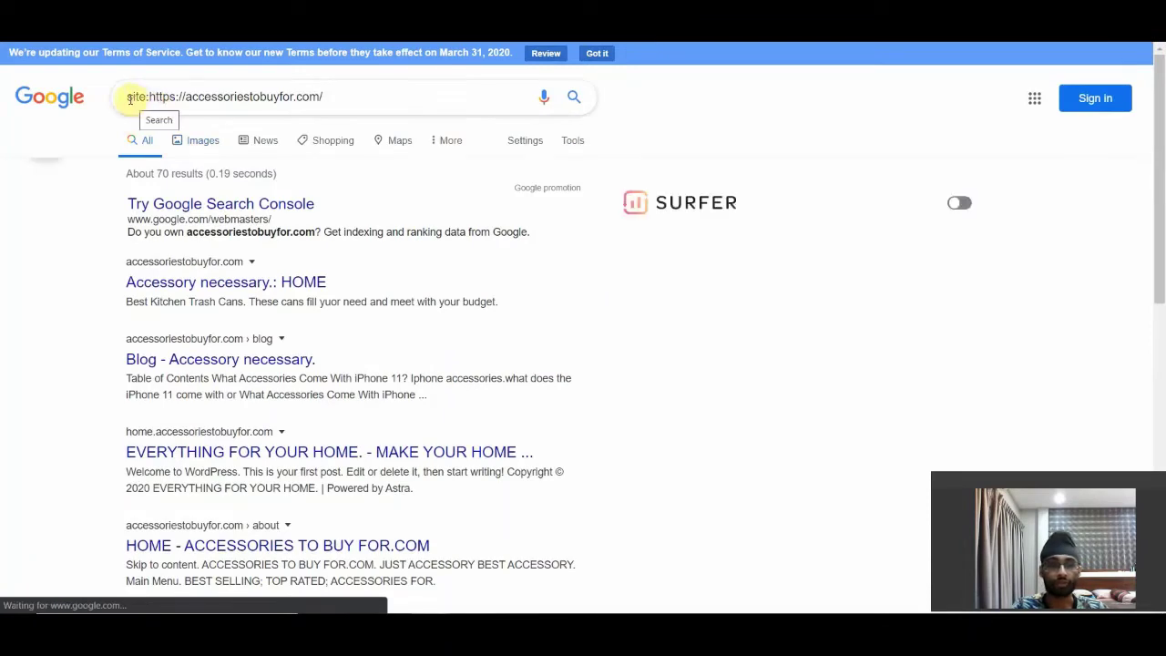
- Enlarge the search results and examine the titles and addresses of the site's indexed pages, including the home subdomain
click(129, 98)
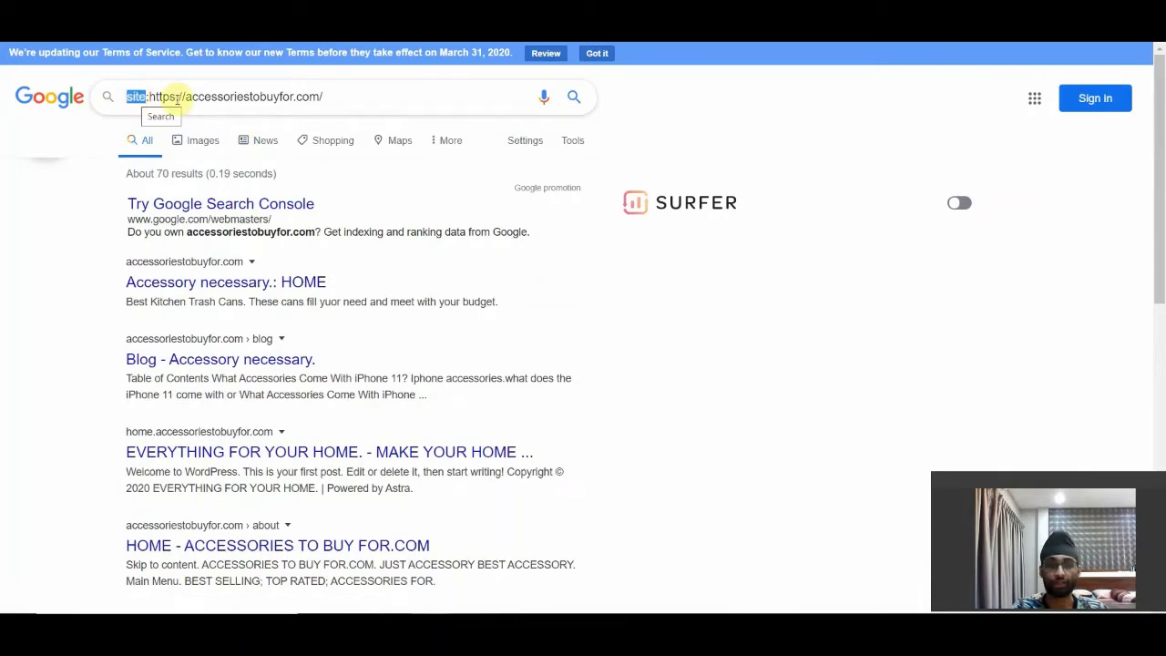
scroll(135, 259, down, 1)
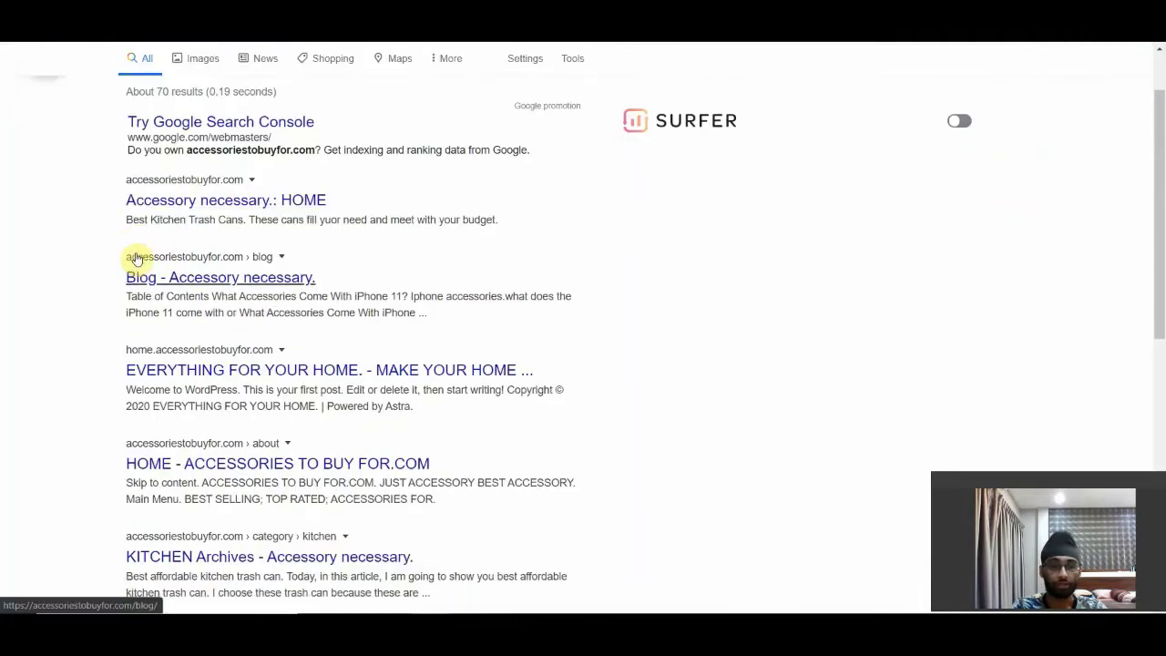
key(ctrl+plus)
key(ctrl+plus)
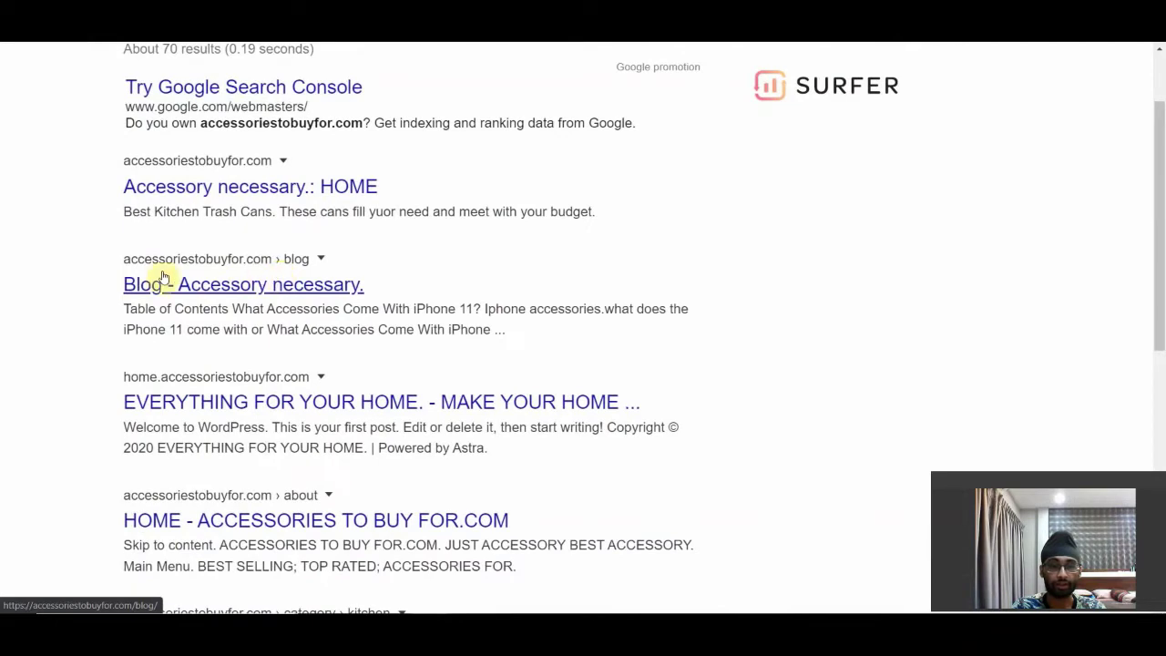
drag(109, 185, 416, 200)
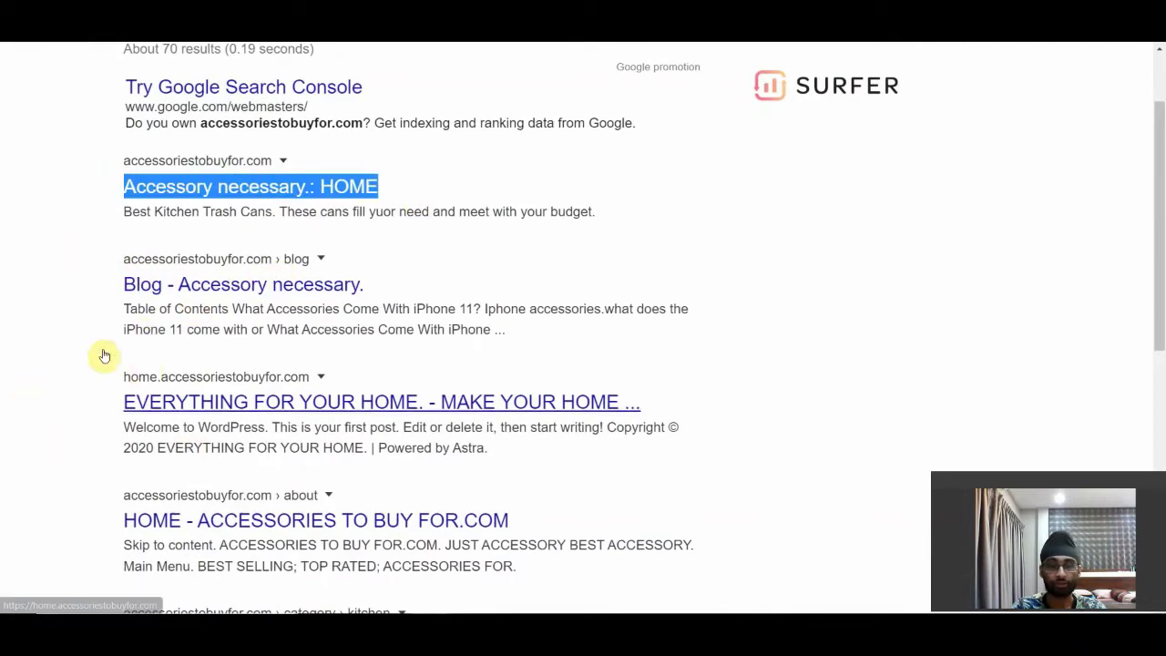
scroll(57, 325, down, 1)
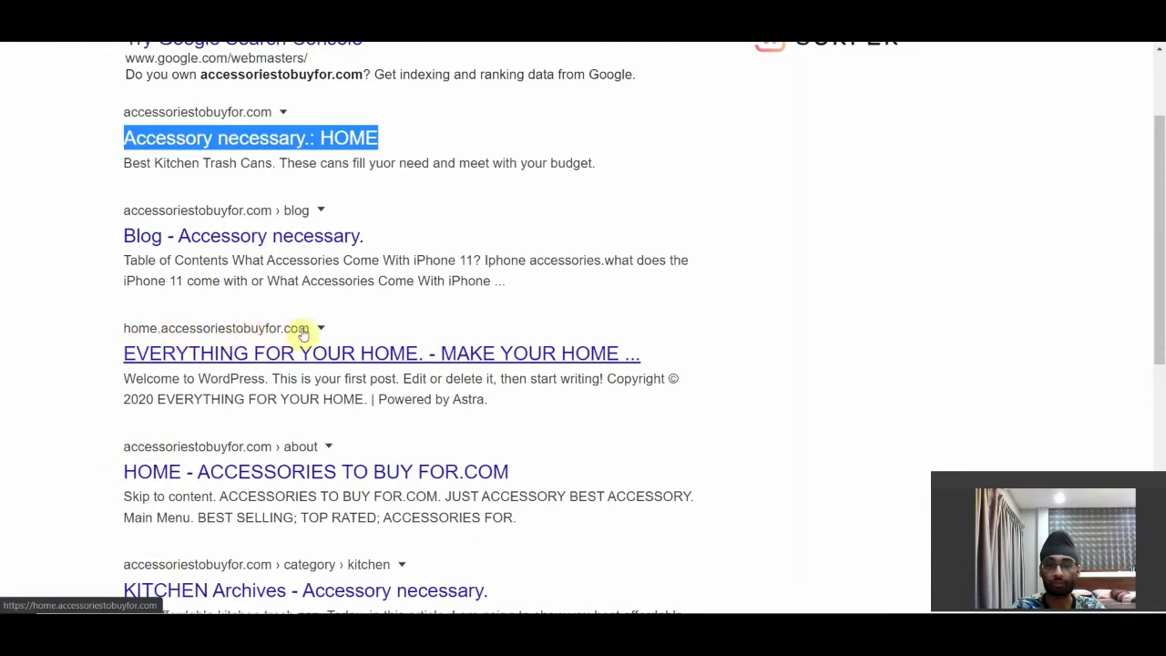
drag(333, 325, 261, 325)
click(104, 323)
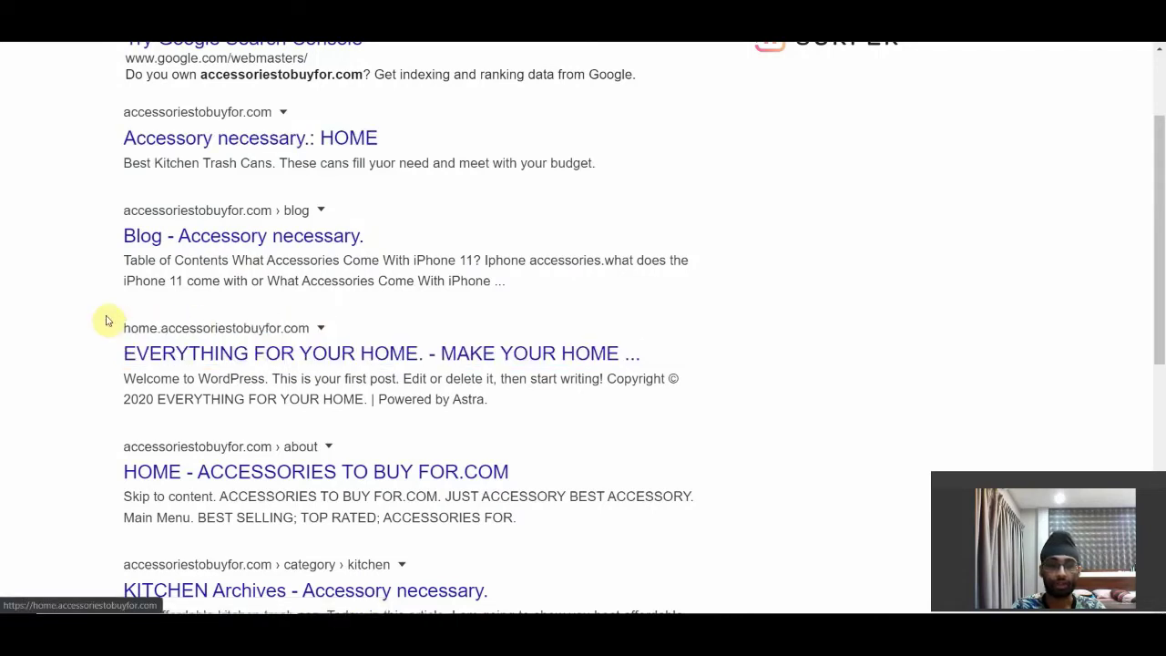
- Inspect the home.accessoriestobuyfor.com result's page, then go back to the search results and look over the remaining listings
right_click(261, 368)
click(266, 370)
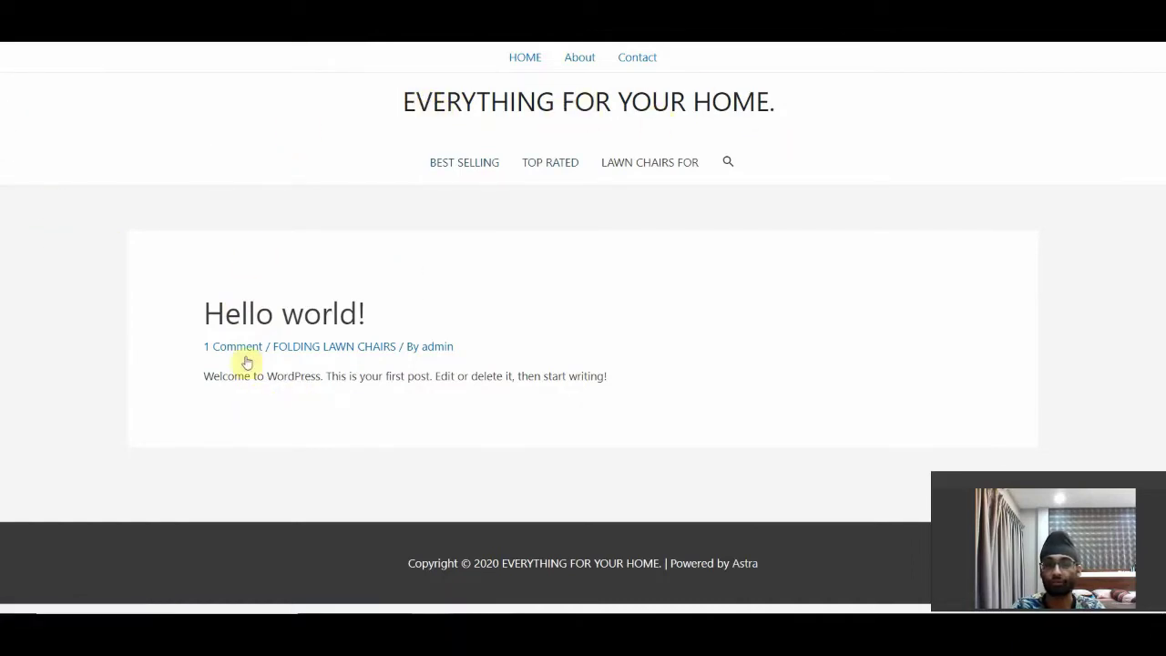
key(alt+Left)
scroll(301, 284, down, 3)
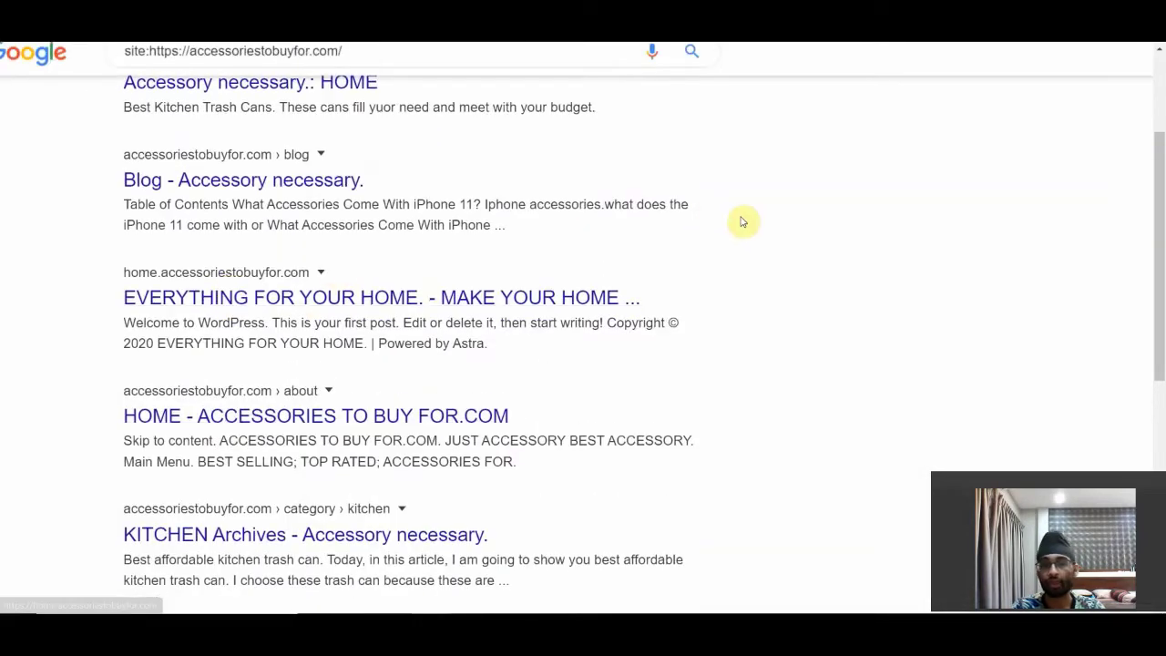
key(ctrl+minus)
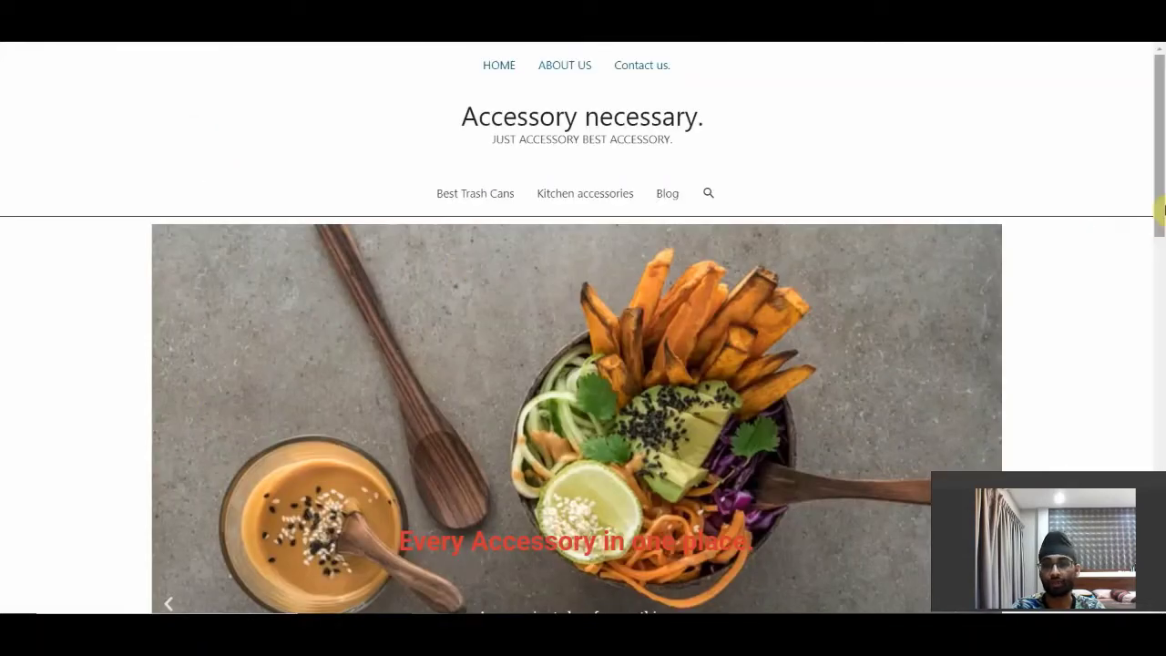
- Glance over the homepage banner, then return to the Google site search and examine the indexed pages through results pages 2 and 3
drag(1162, 210, 1162, 343)
scroll(1162, 343, up, 5)
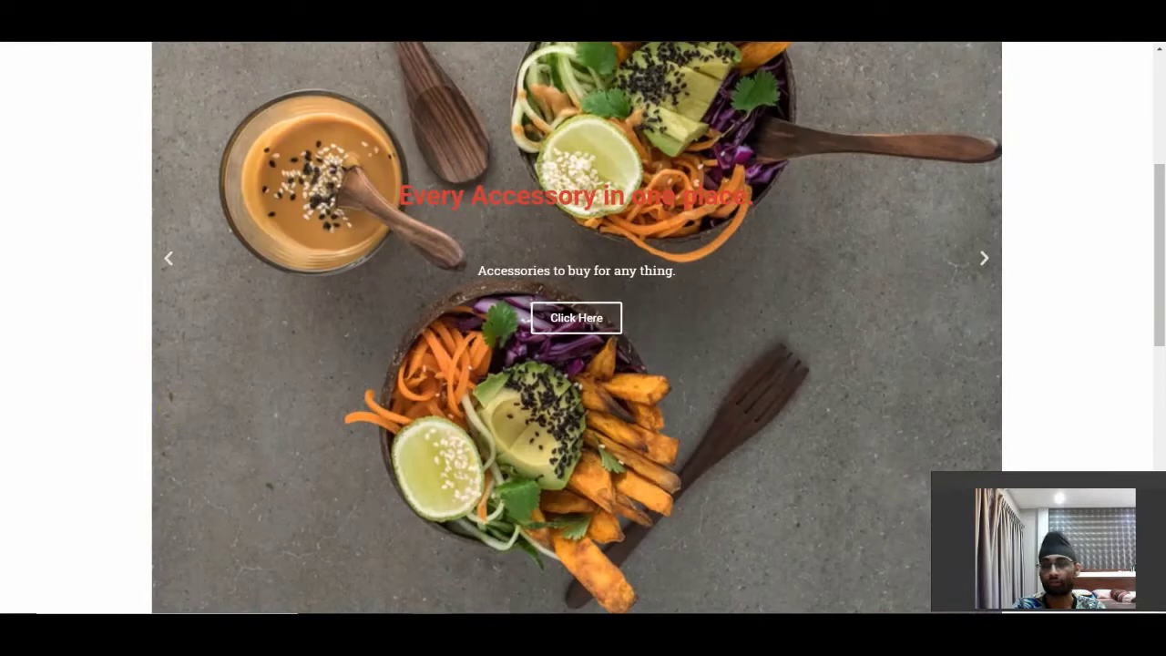
key(ctrl+shift+Tab)
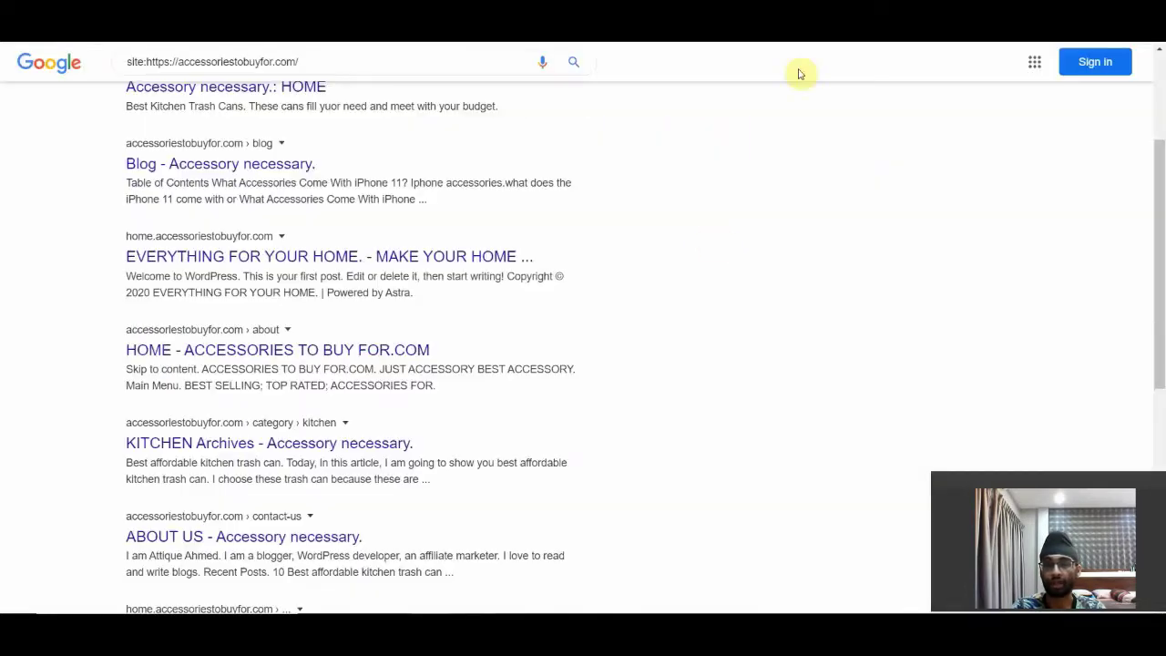
scroll(76, 502, down, 3)
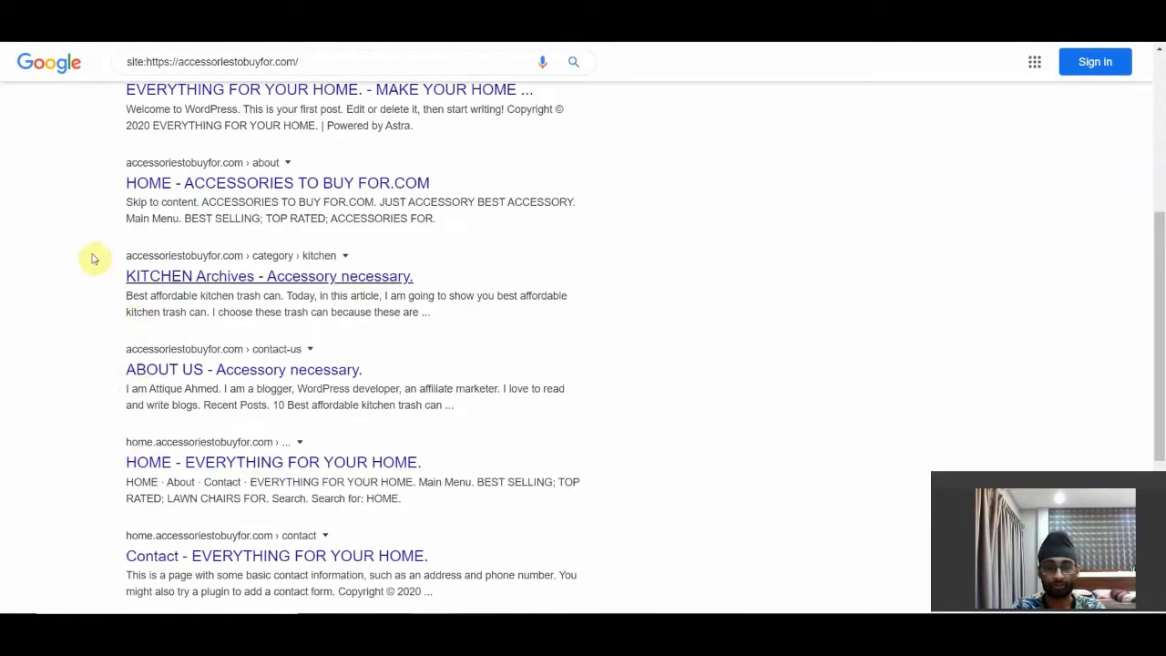
scroll(135, 300, down, 5)
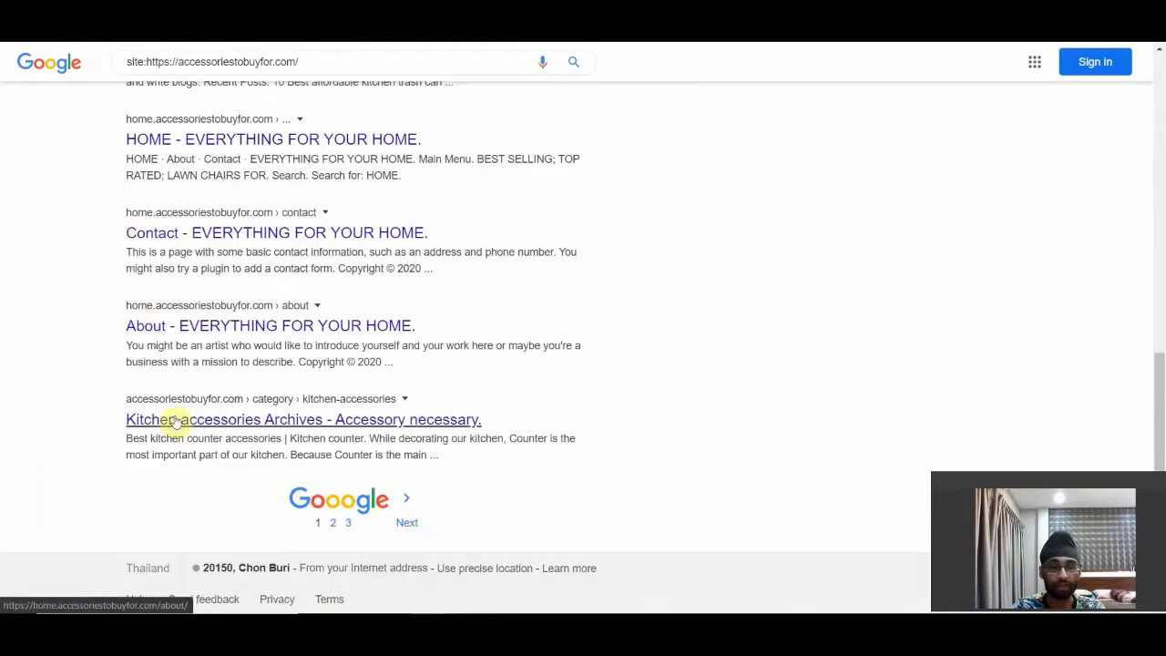
click(333, 522)
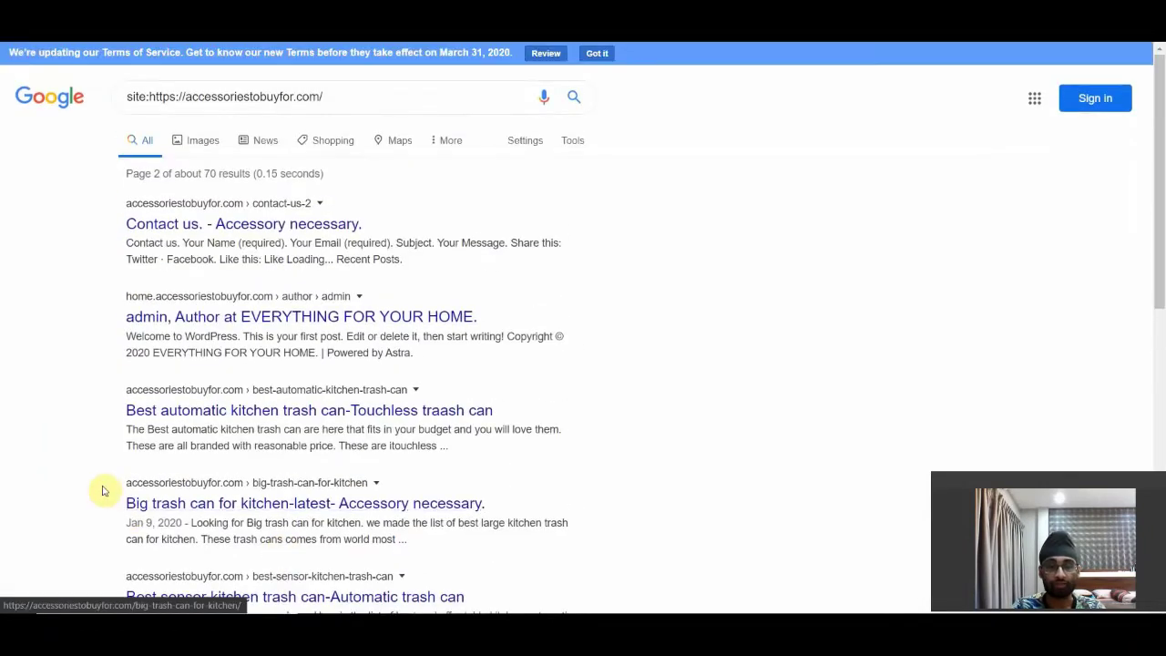
scroll(102, 490, down, 10)
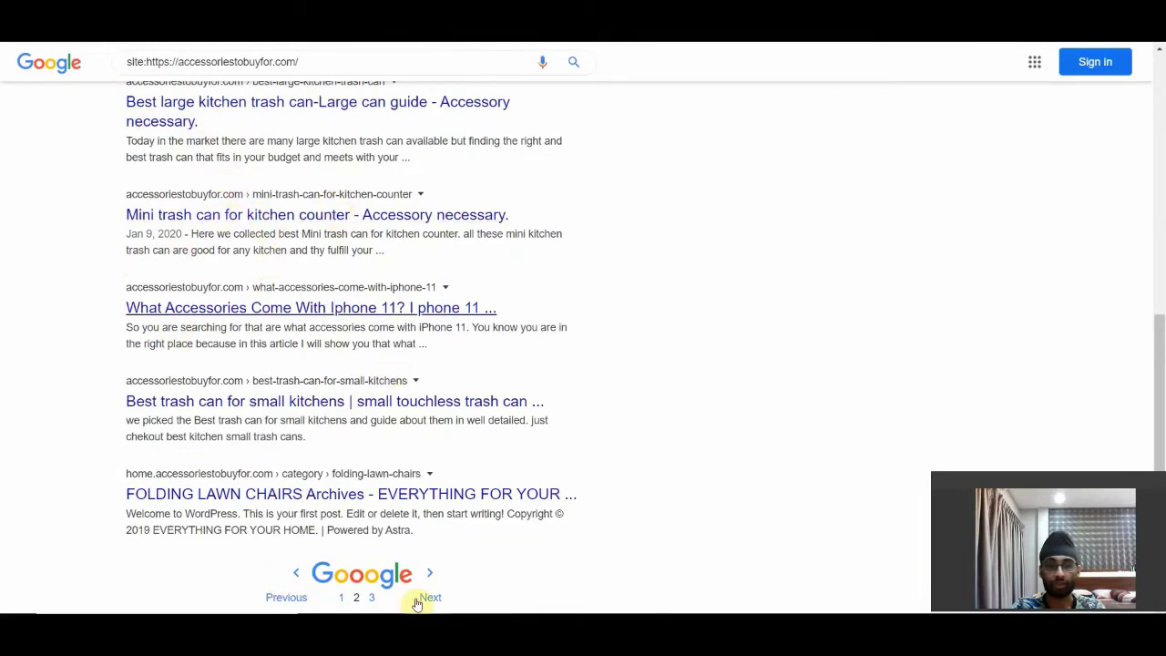
click(372, 598)
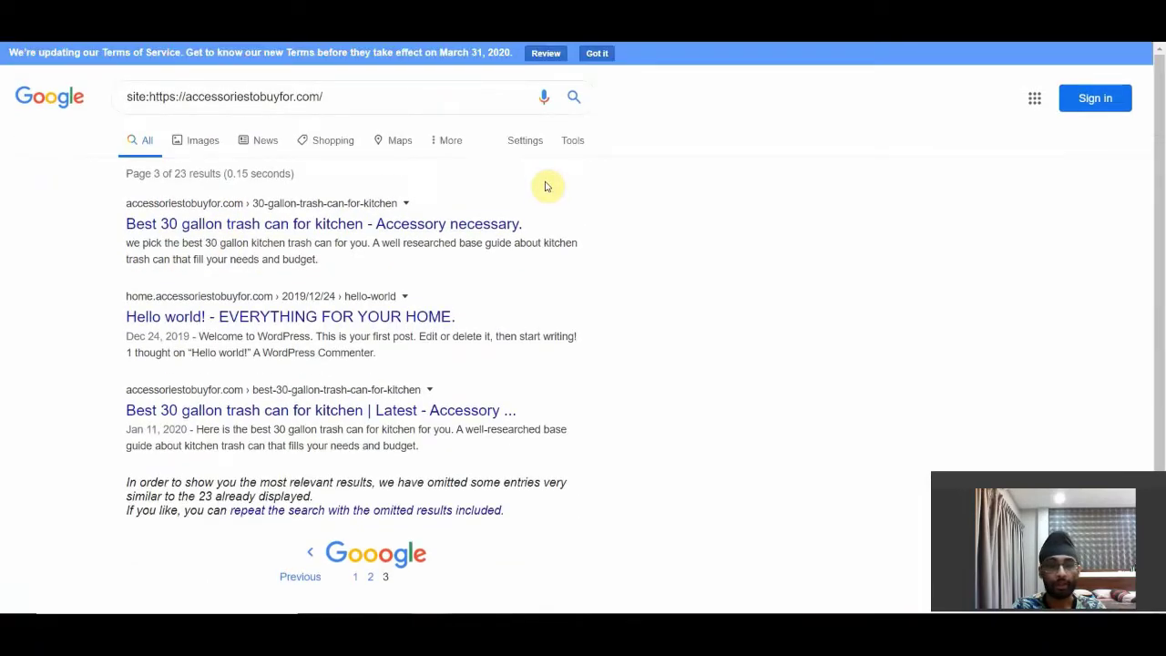
scroll(547, 184, down, 1)
scroll(546, 186, up, 1)
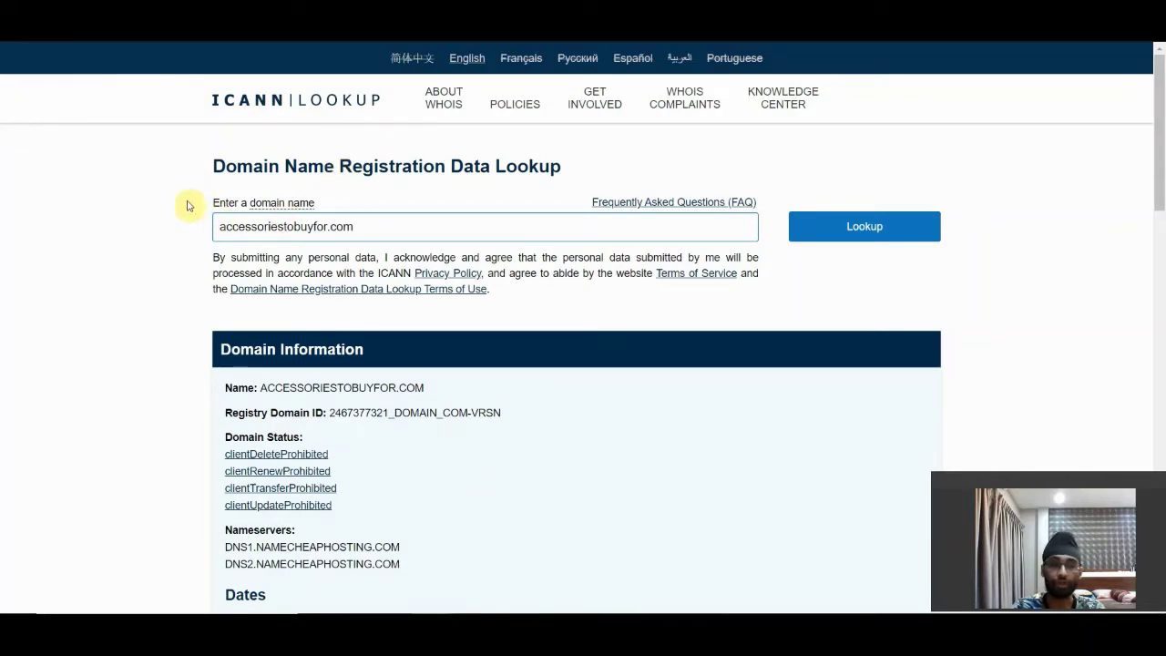
- Review the ICANN Lookup registration data for accessoriestobuyfor.com, focusing on the domain's creation date
scroll(187, 336, up, 1)
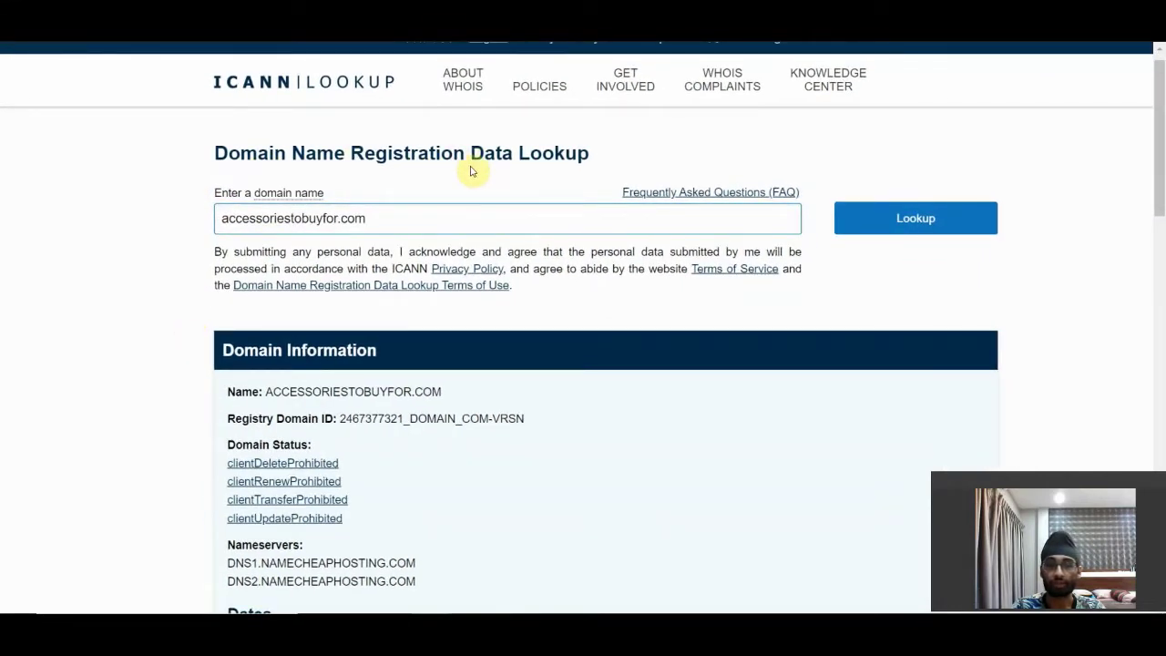
scroll(481, 242, down, 3)
scroll(292, 502, up, 1)
scroll(288, 467, down, 1)
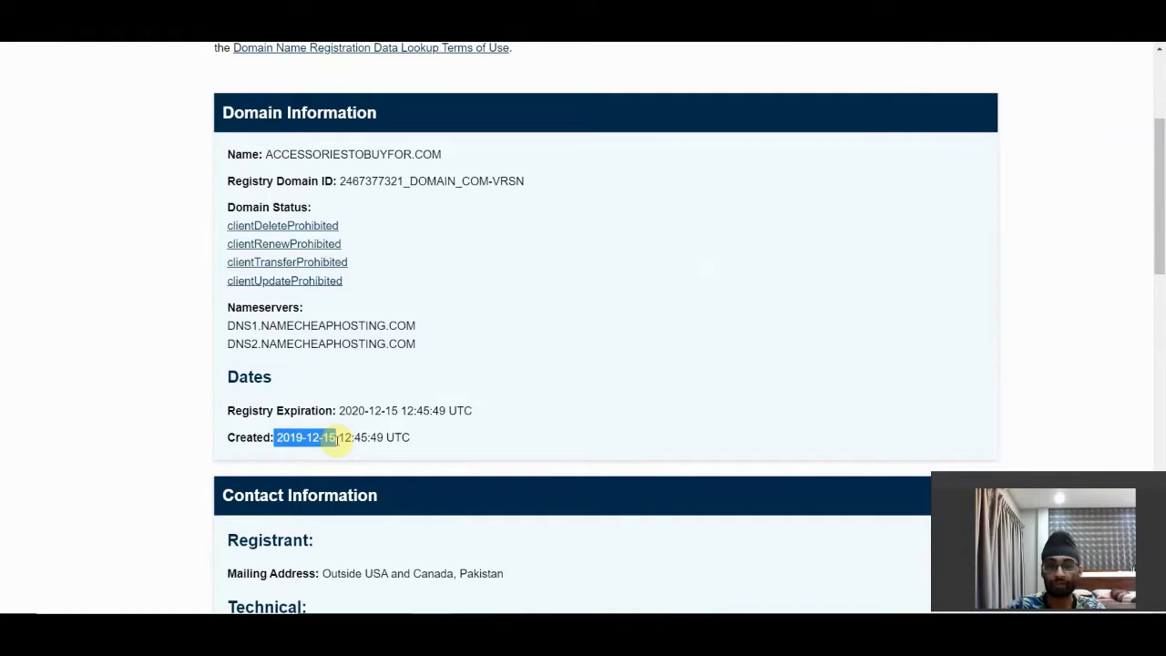
drag(335, 438, 288, 437)
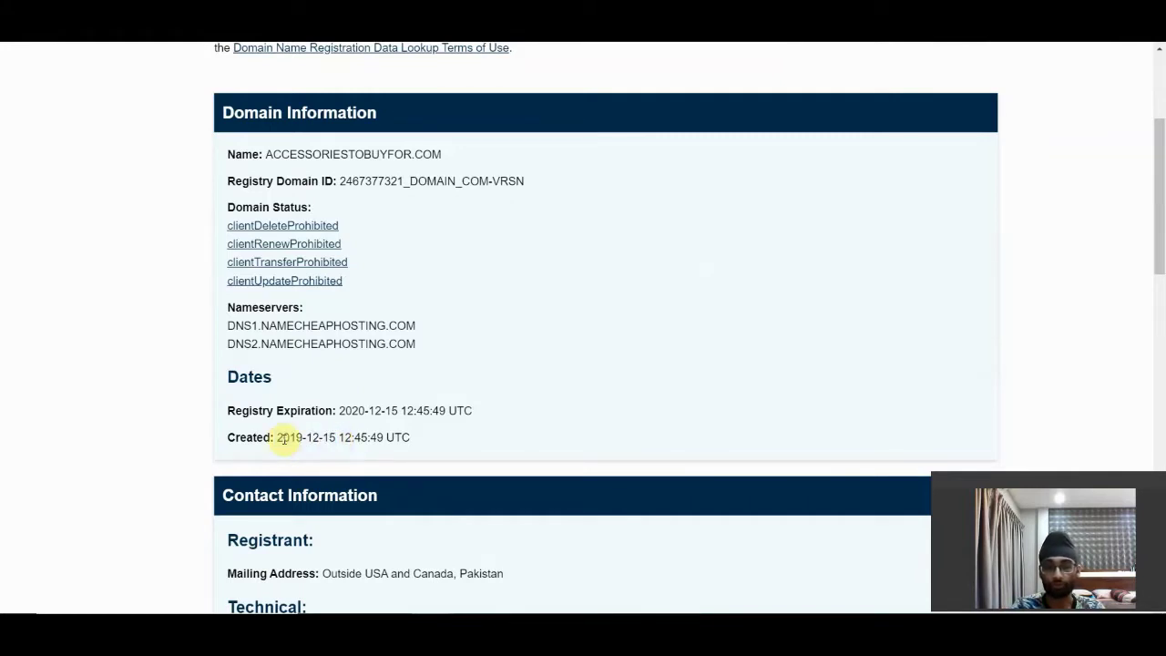
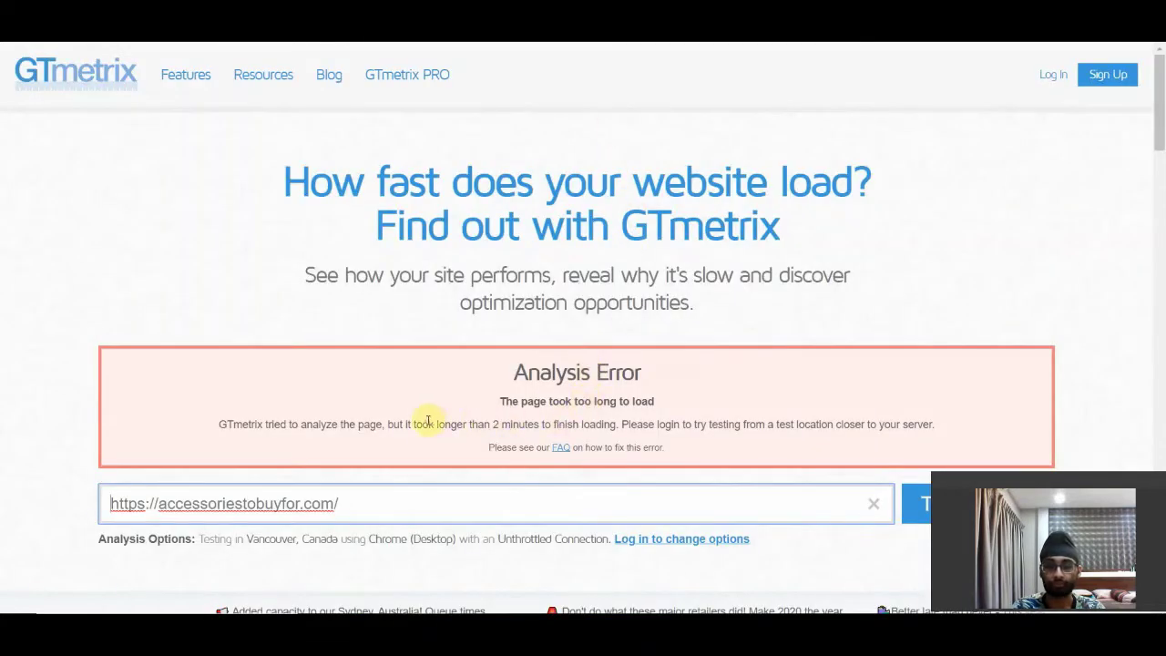
scroll(427, 421, down, 1)
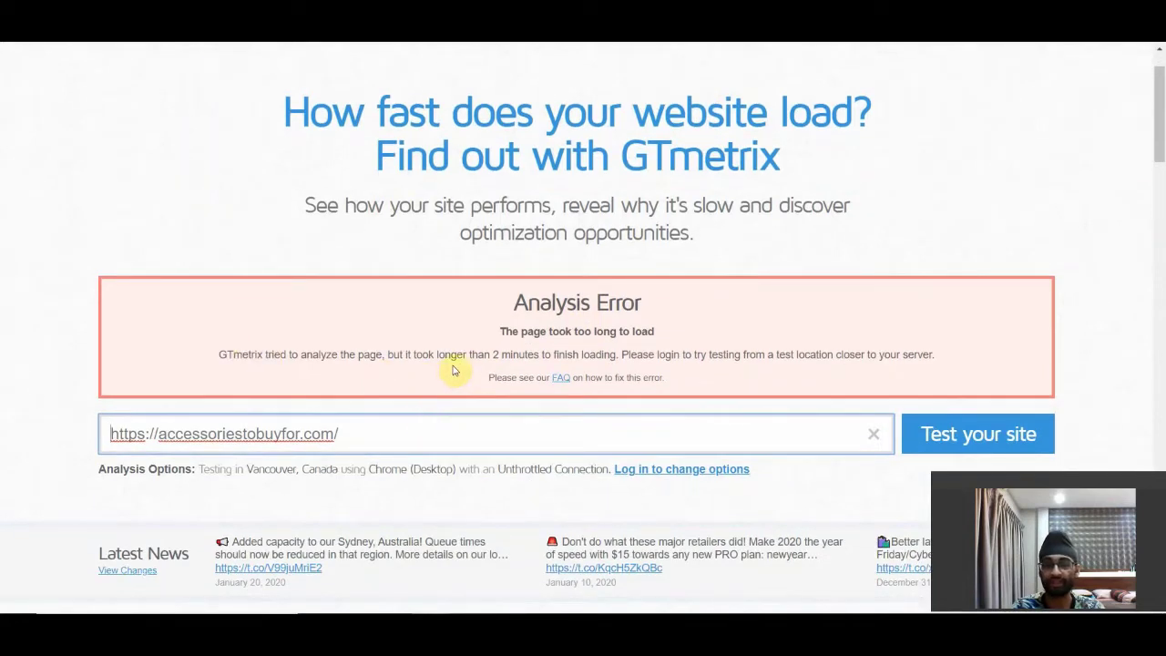
drag(421, 361, 485, 305)
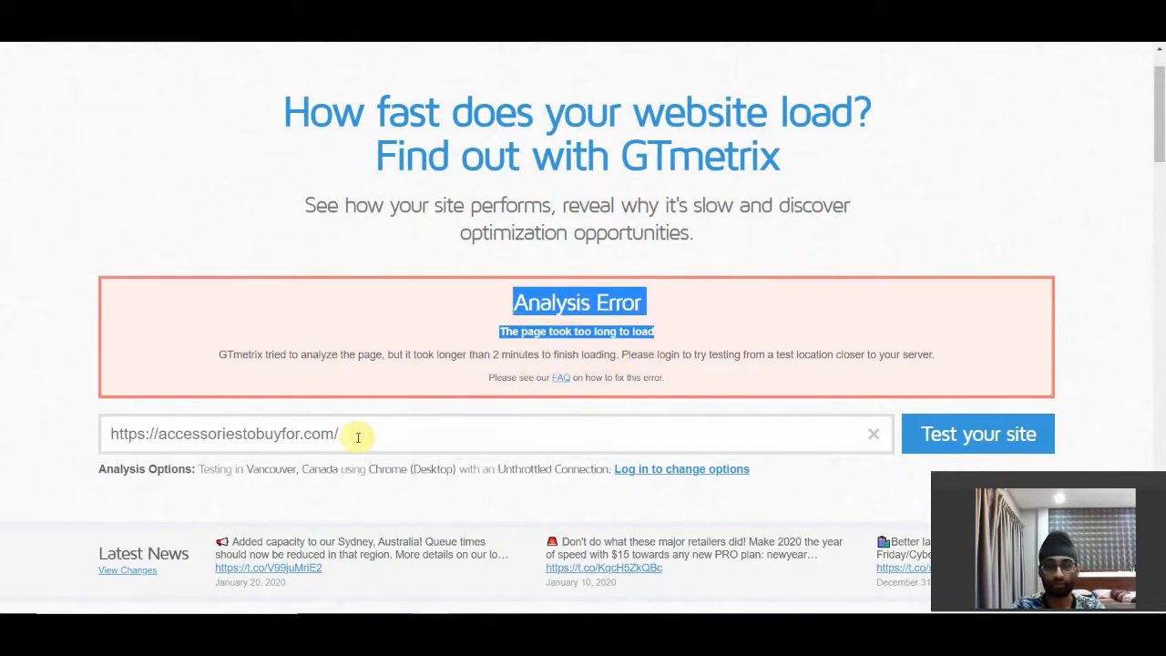
drag(357, 434, 101, 428)
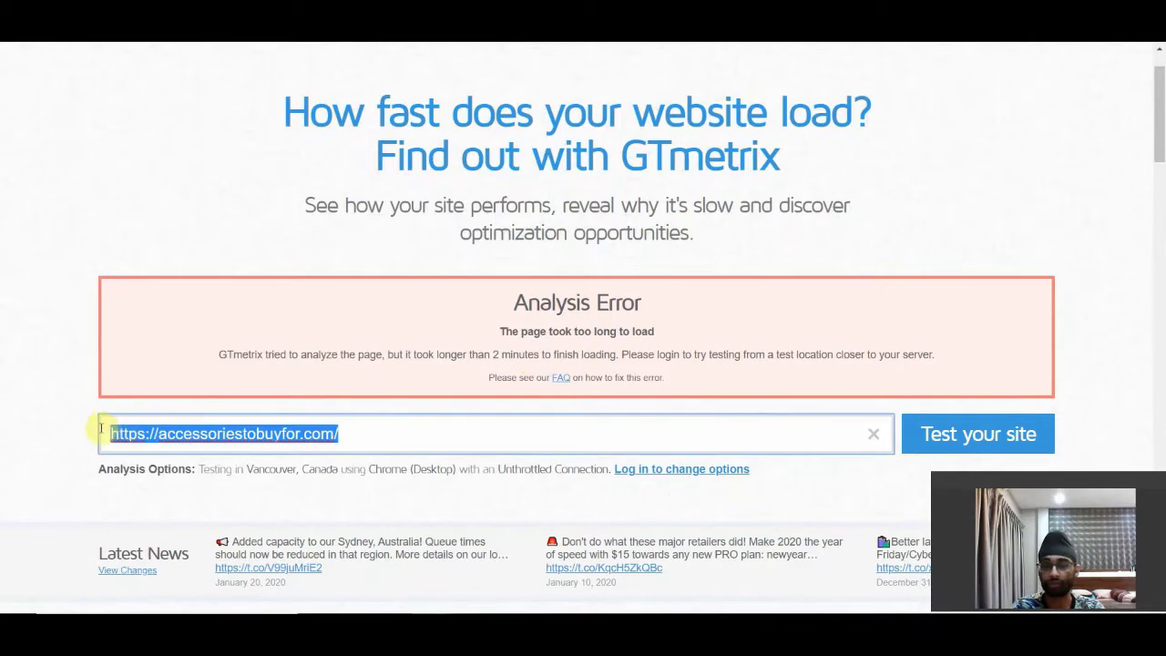
drag(488, 437, 95, 438)
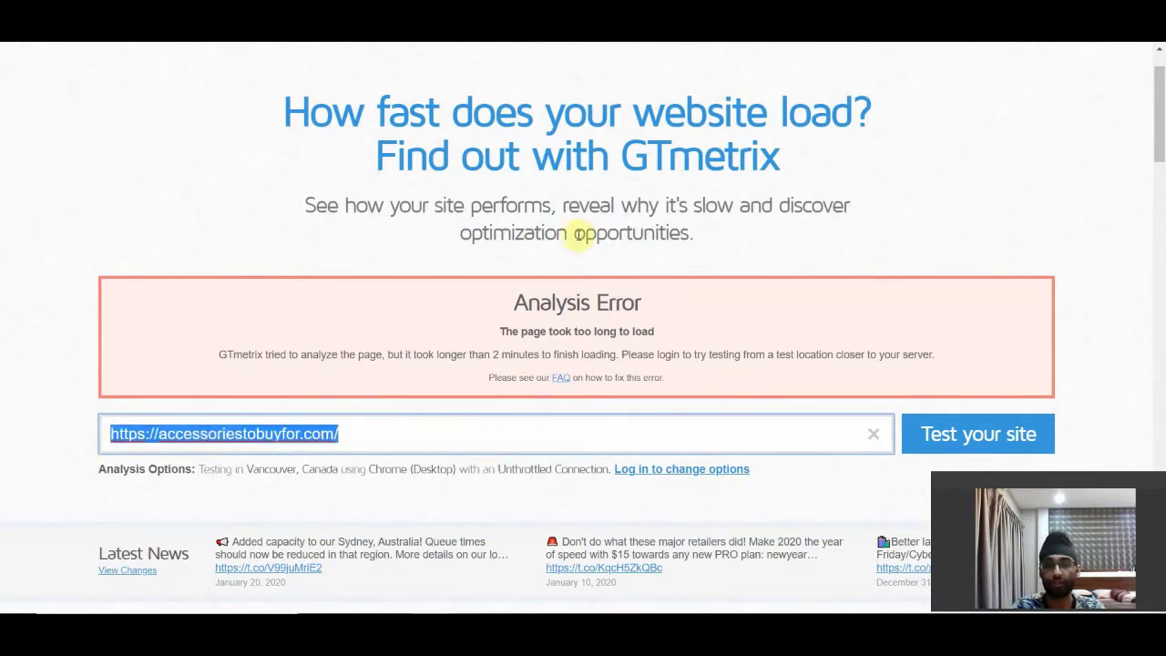
drag(489, 293, 768, 338)
click(806, 308)
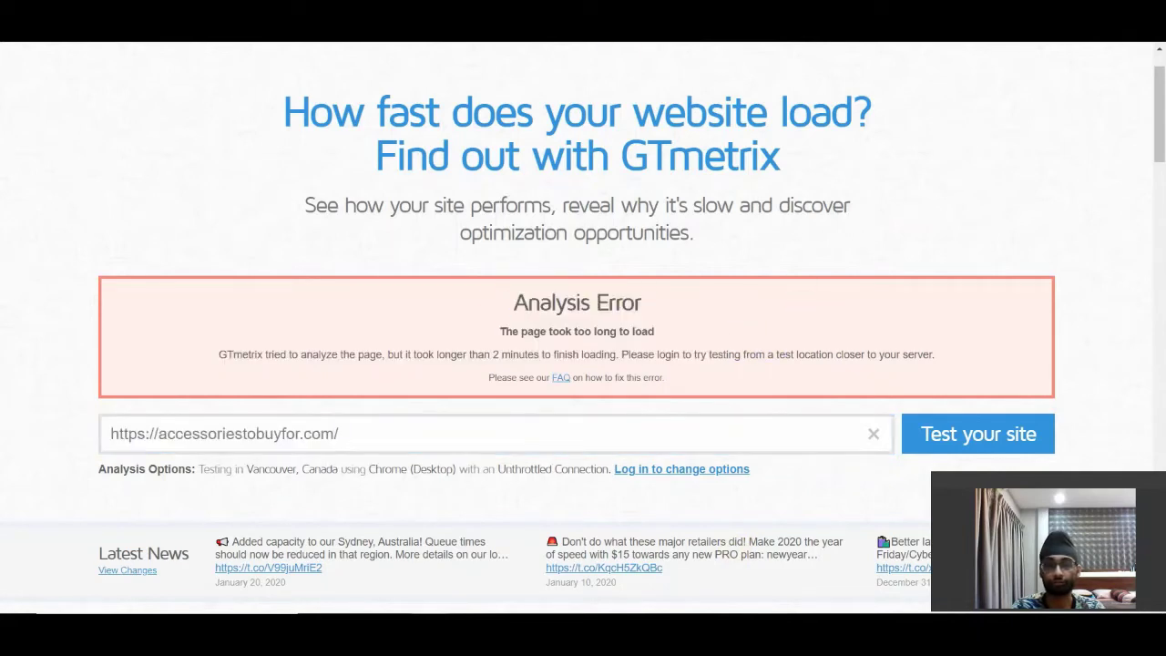
drag(517, 378, 460, 299)
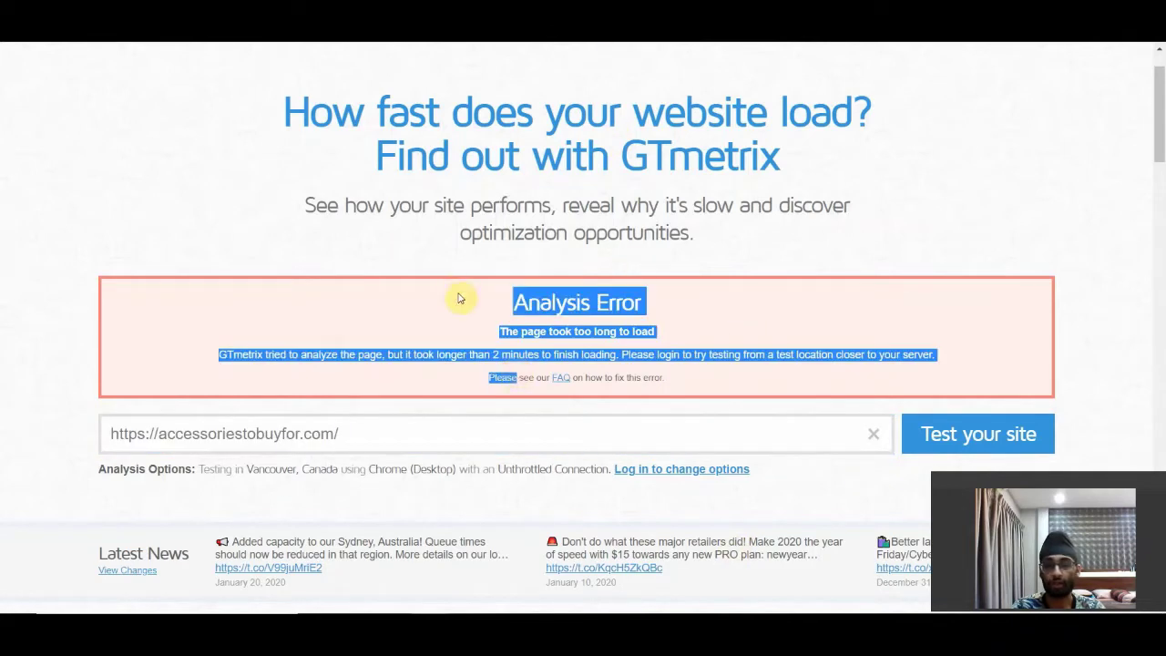
click(604, 208)
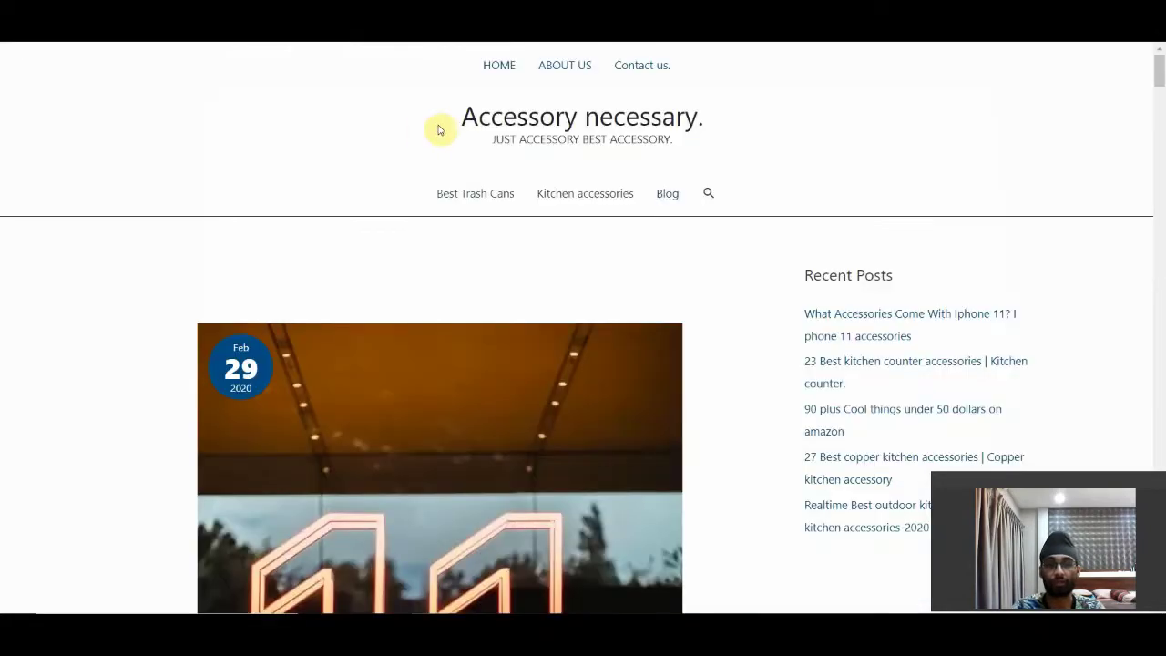
- Look at the top of the site's blog page, then recheck the third page of Google site results, including the Hello world! listing
mouse_move(1159, 75)
mouse_down()
mouse_move(1155, 177)
mouse_move(1158, 73)
mouse_up()
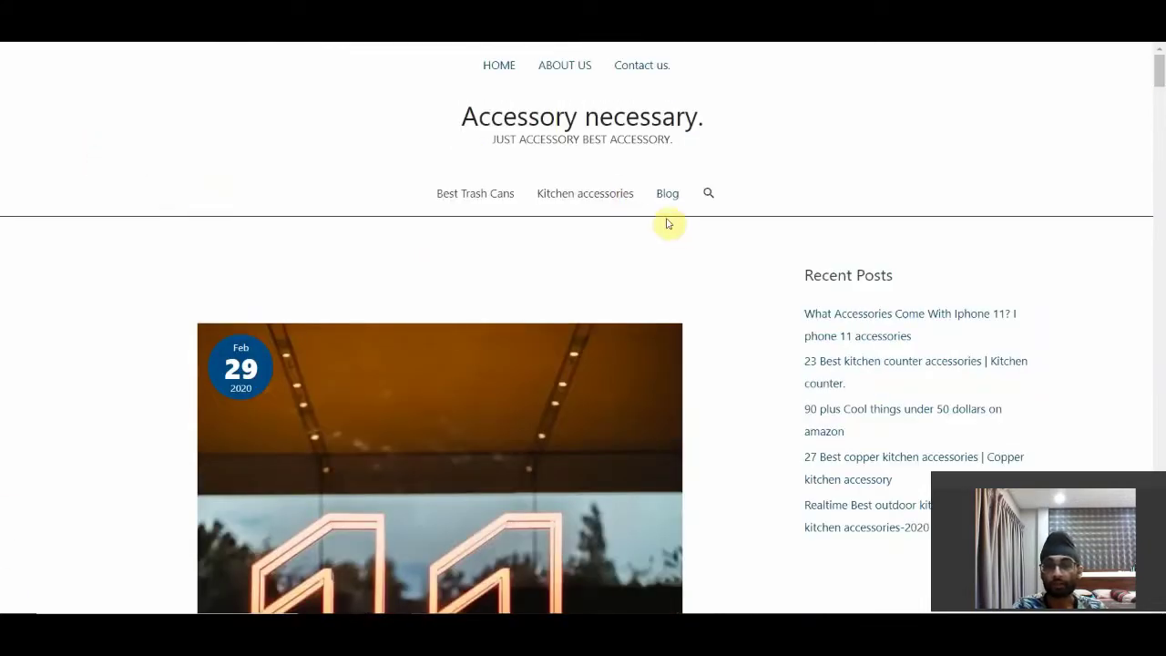
click(100, 20)
click(235, 26)
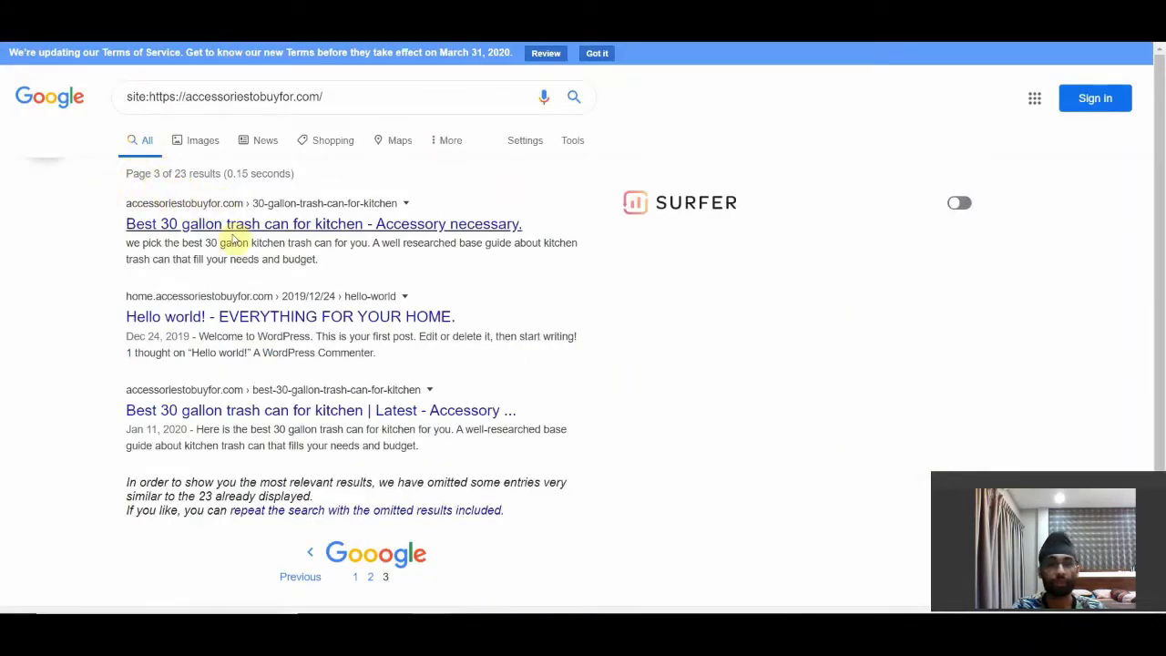
drag(109, 310, 68, 321)
triple_click(481, 318)
click(483, 325)
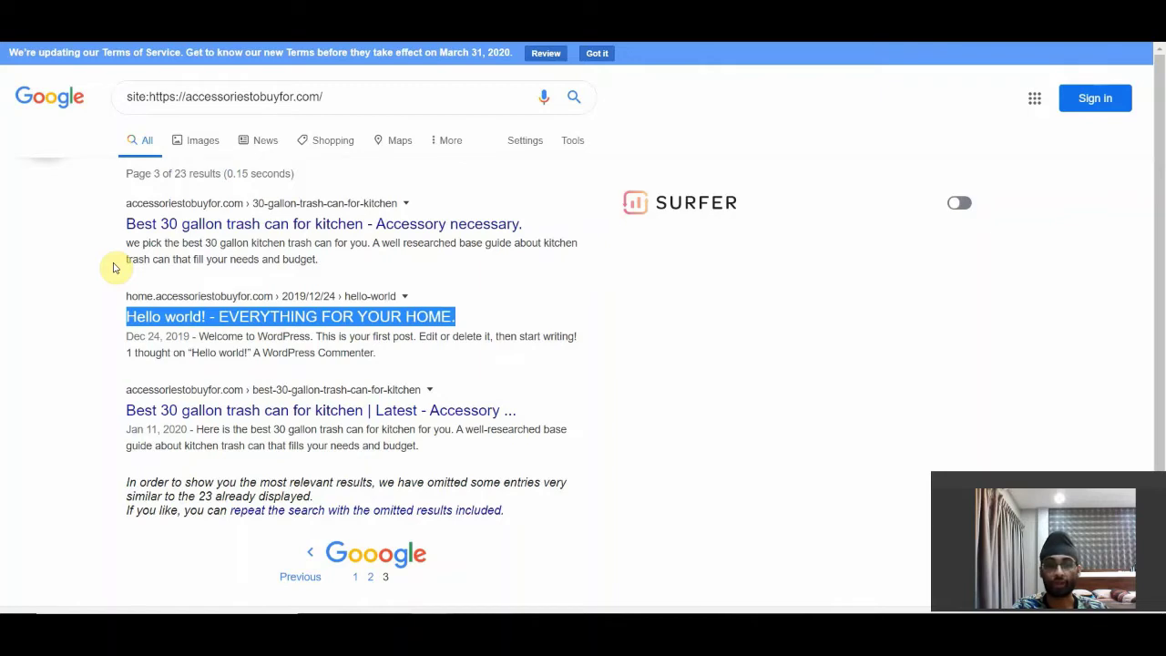
drag(105, 200, 542, 420)
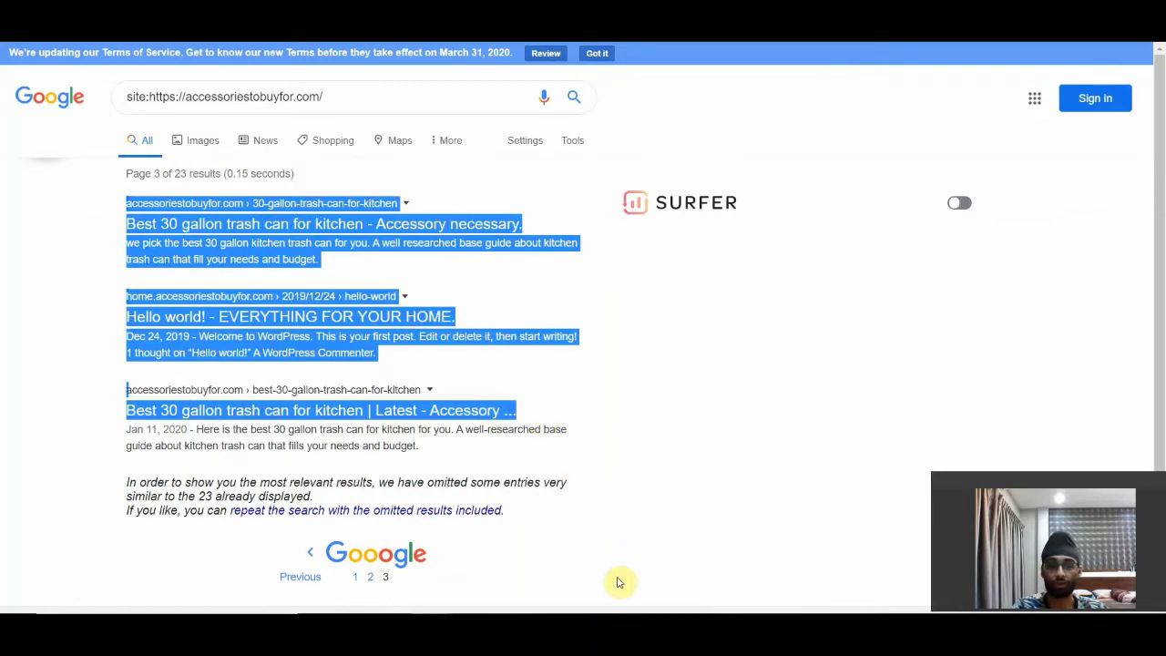
- In the Notepad note, write item 2 as "Remove any extra pages/sub domain content from the index", start item 3, and minimize the note
key(alt+Tab)
click(389, 216)
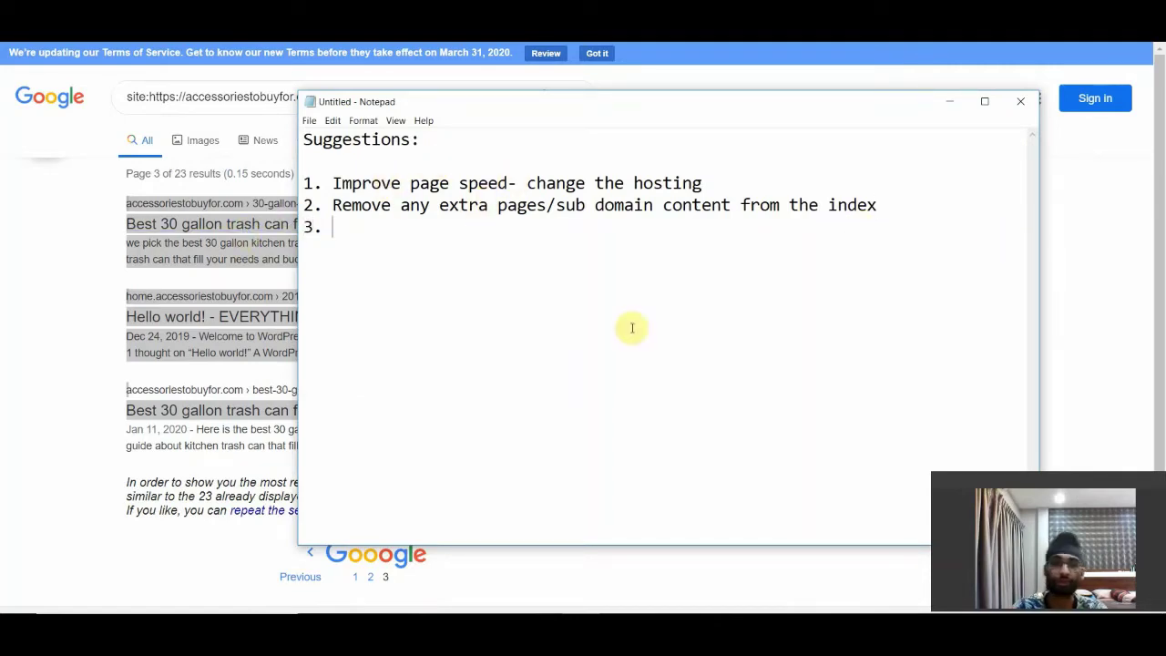
drag(333, 206, 887, 208)
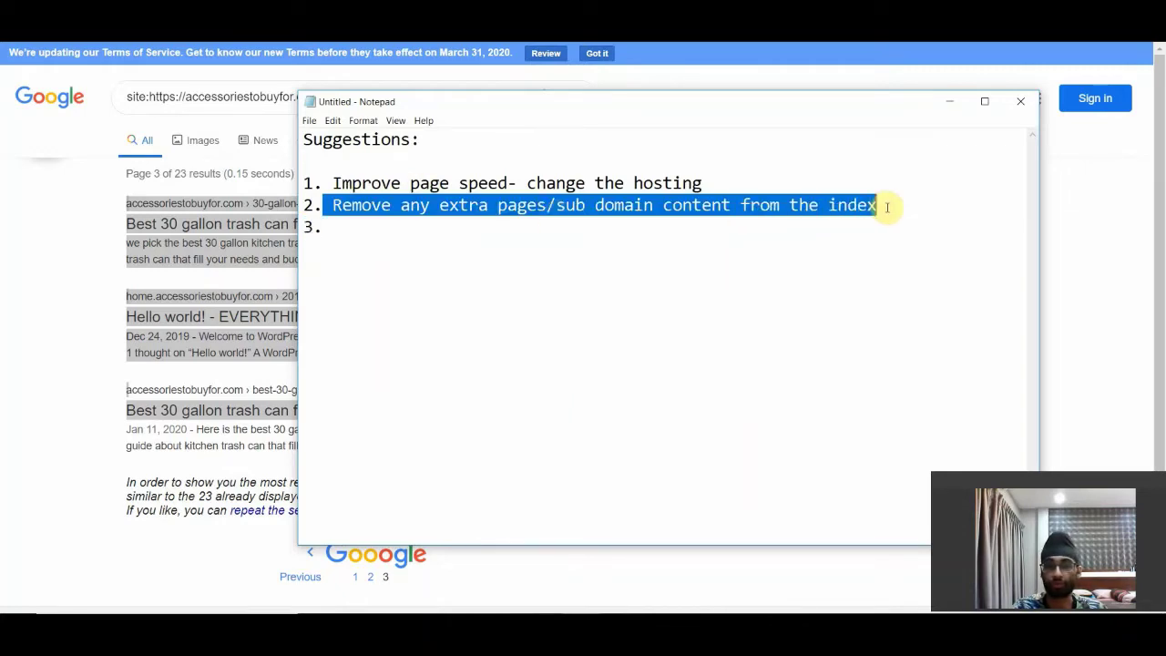
click(888, 205)
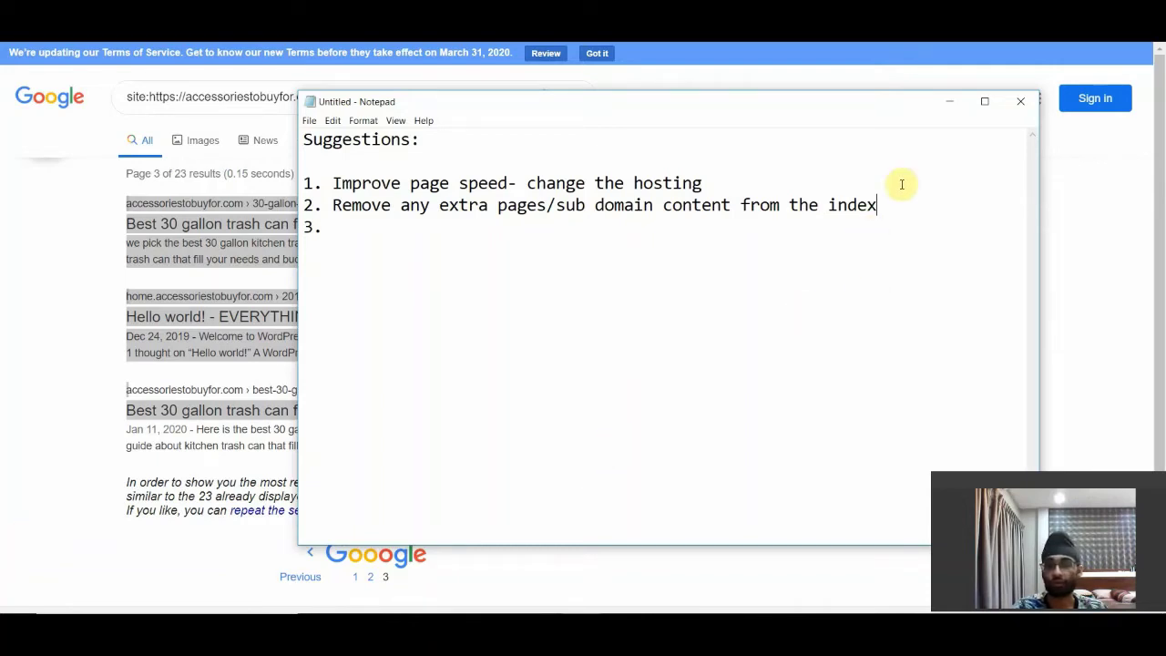
click(945, 106)
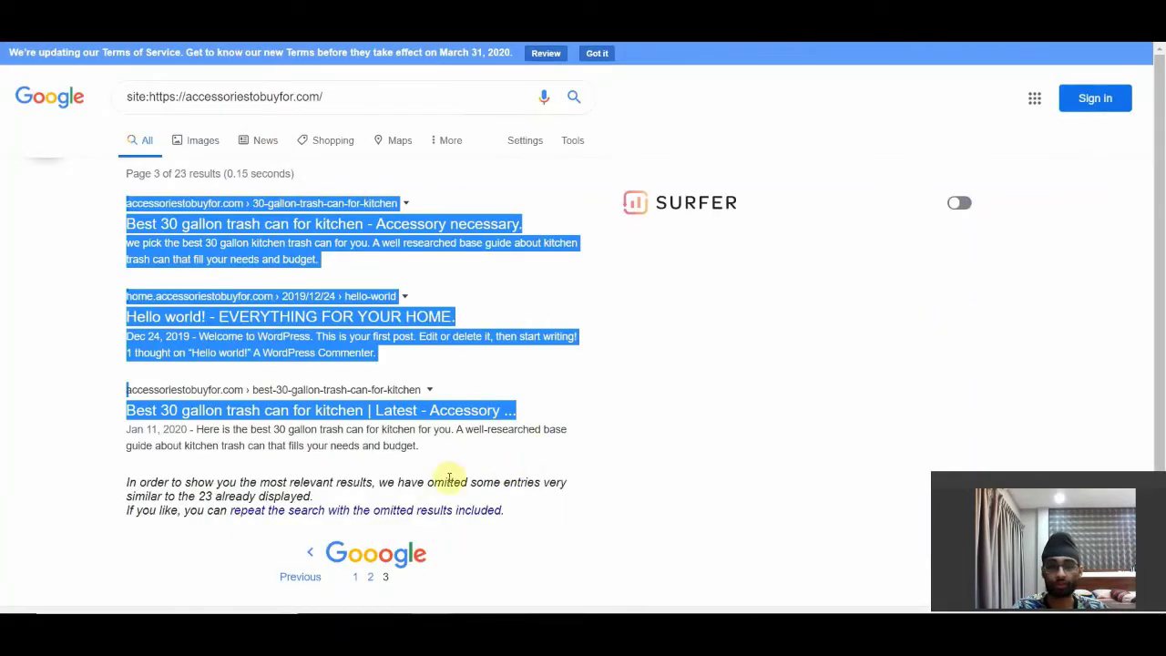
- Return to the first page of the site search, open the Blog result, and go from there to the site's homepage to look it over
click(352, 552)
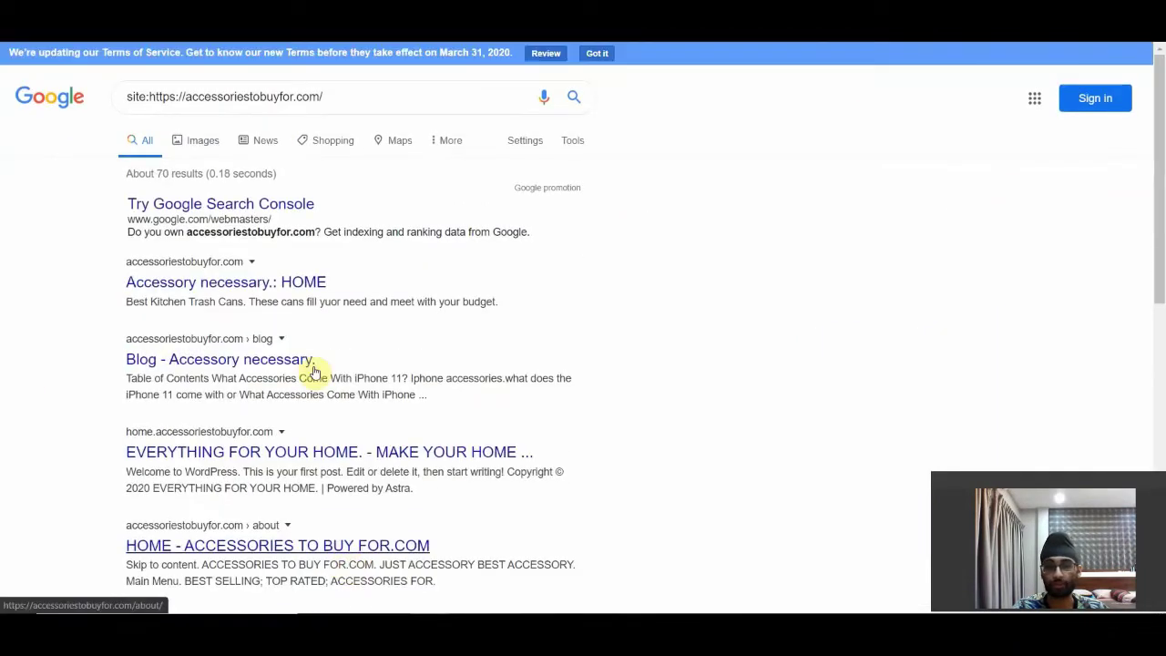
click(315, 364)
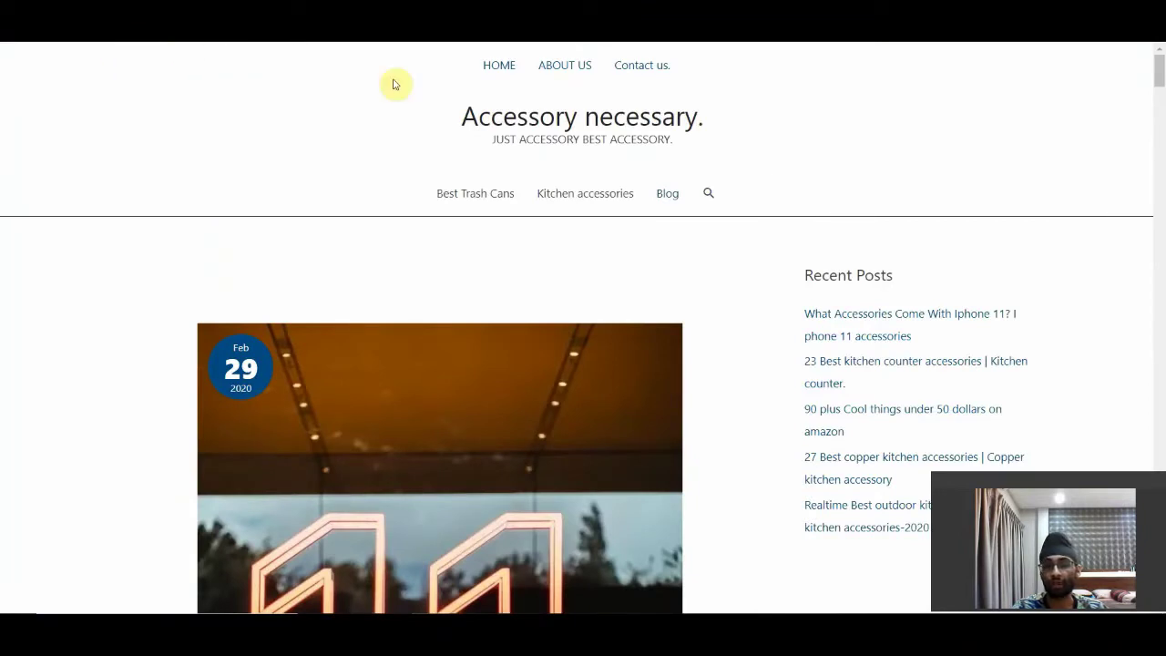
click(511, 67)
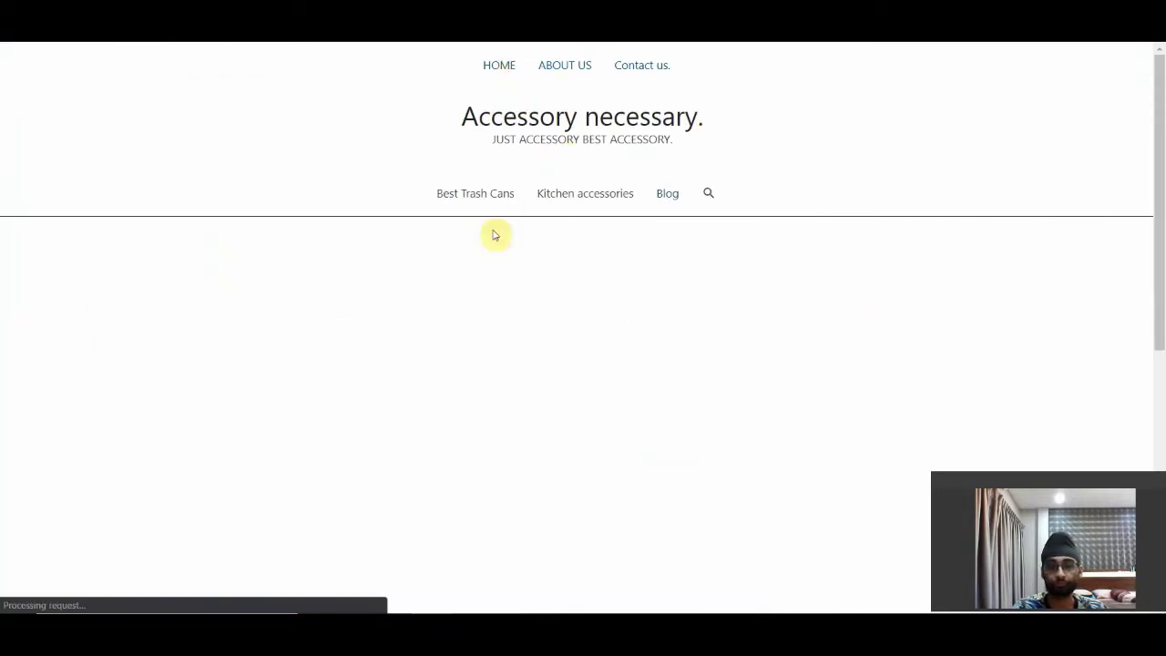
scroll(1162, 272, down, 8)
scroll(1162, 272, up, 8)
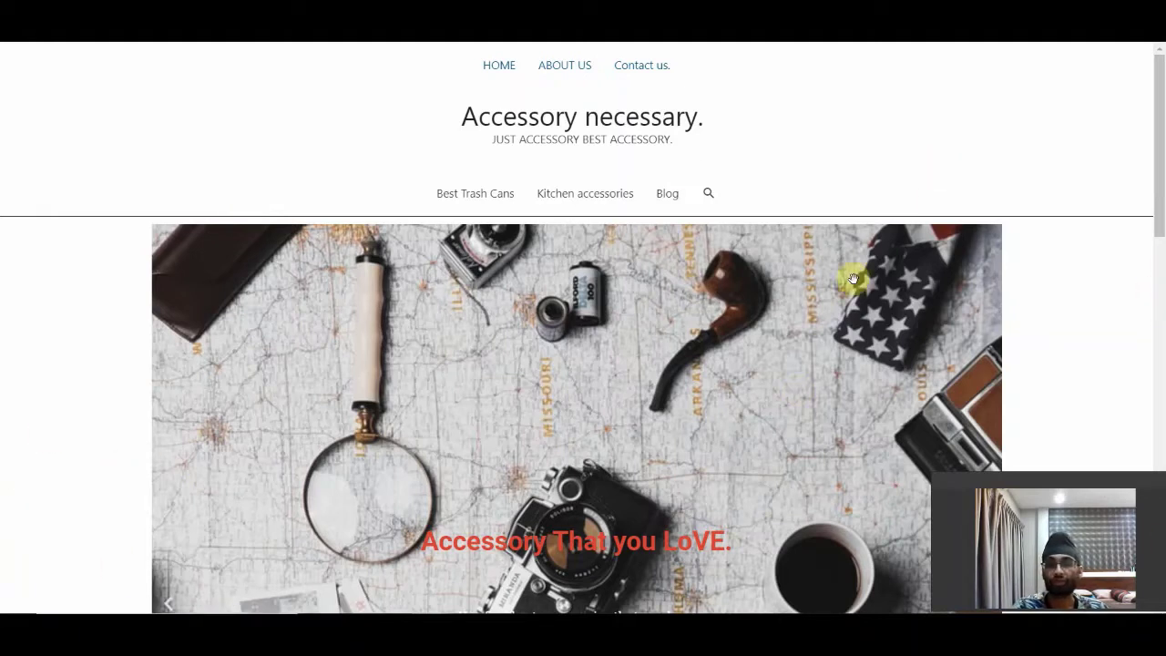
- Examine the homepage's large image slider, advancing to the next slide to check its headline text and layout
scroll(1157, 183, down, 5)
scroll(1161, 222, up, 5)
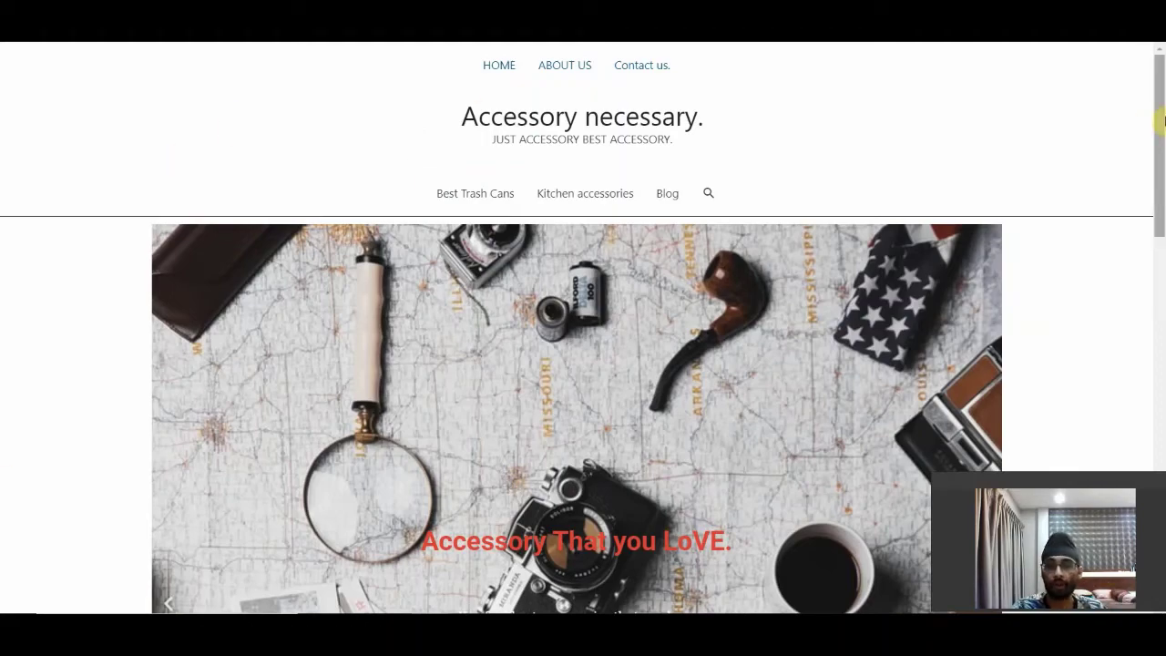
scroll(1162, 164, down, 1)
drag(1162, 185, 85, 67)
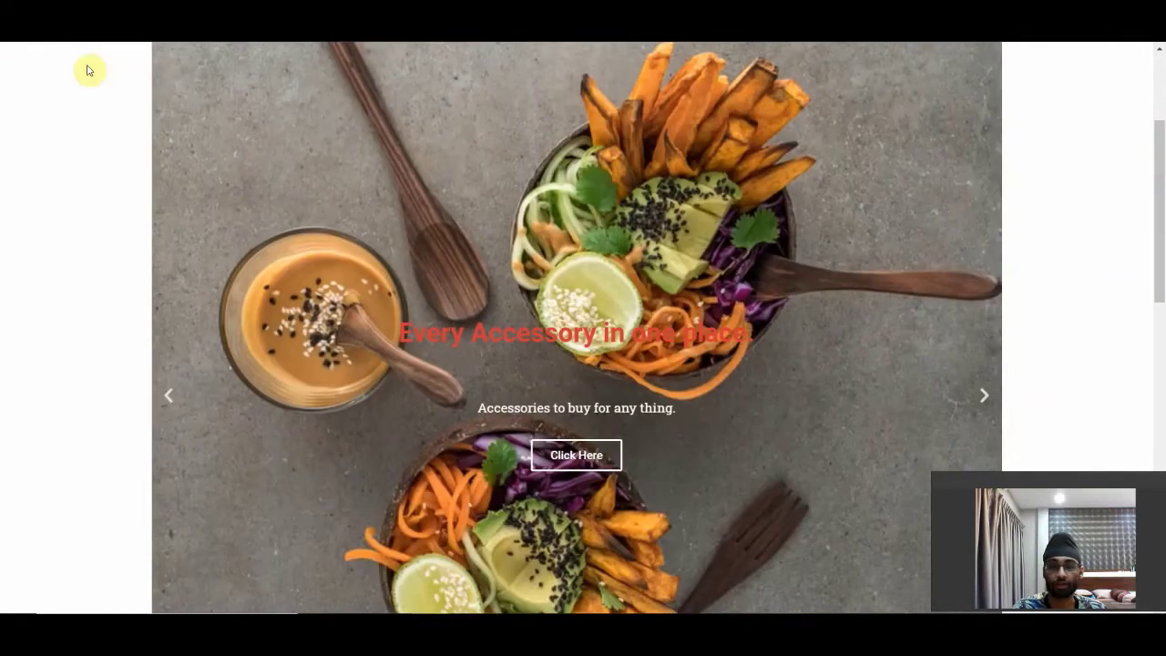
click(980, 410)
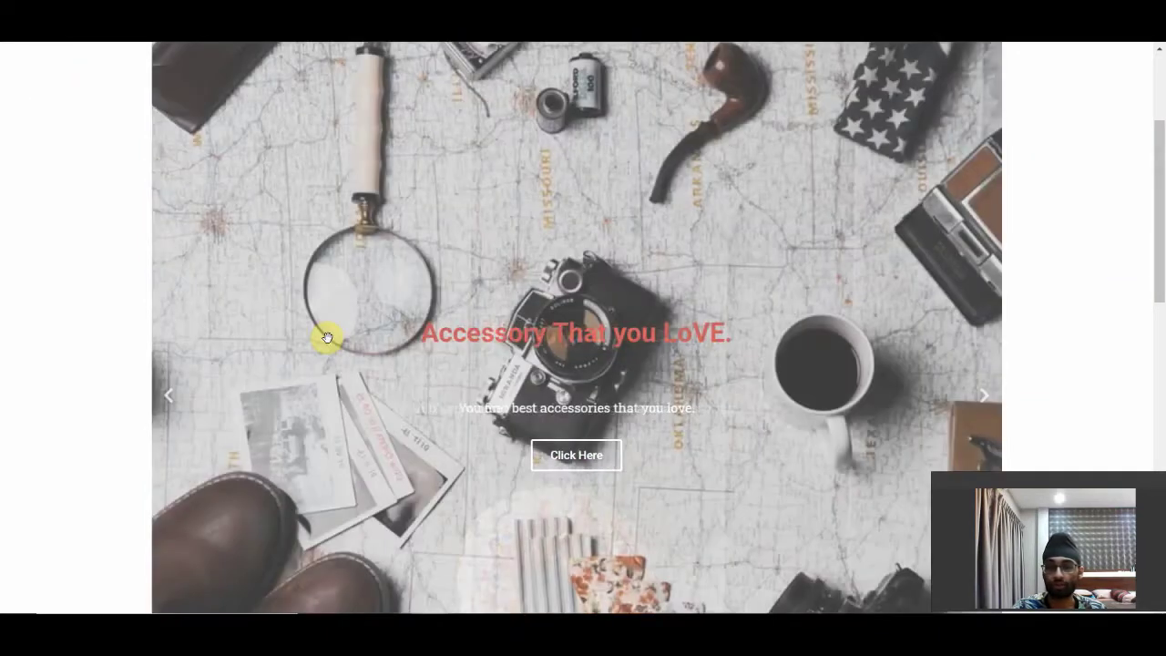
scroll(453, 327, down, 2)
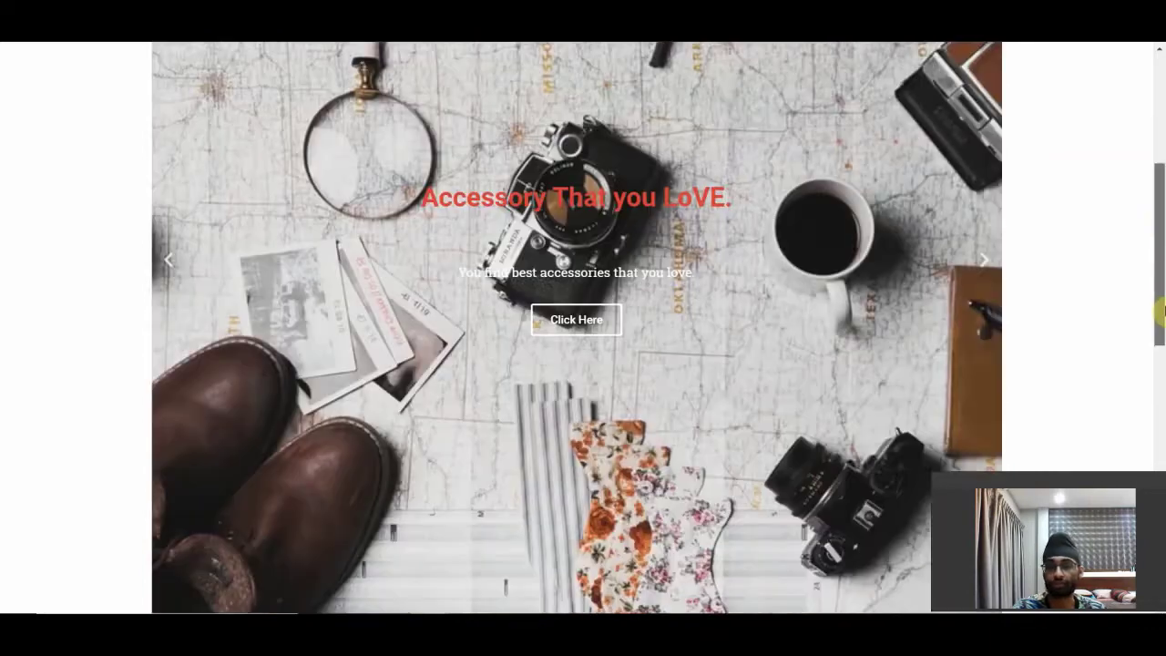
- Look over the rest of the site's homepage down to the footer, then switch to the noblerate homepage and examine its review listings
drag(1163, 326, 1162, 435)
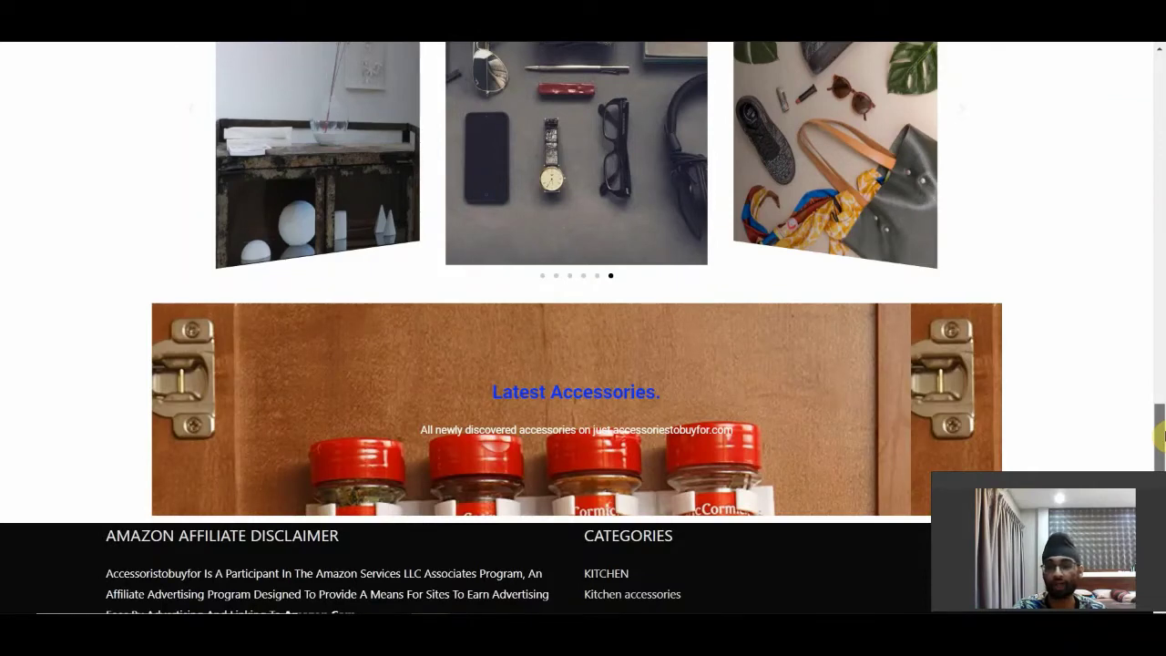
drag(1162, 414, 88, 356)
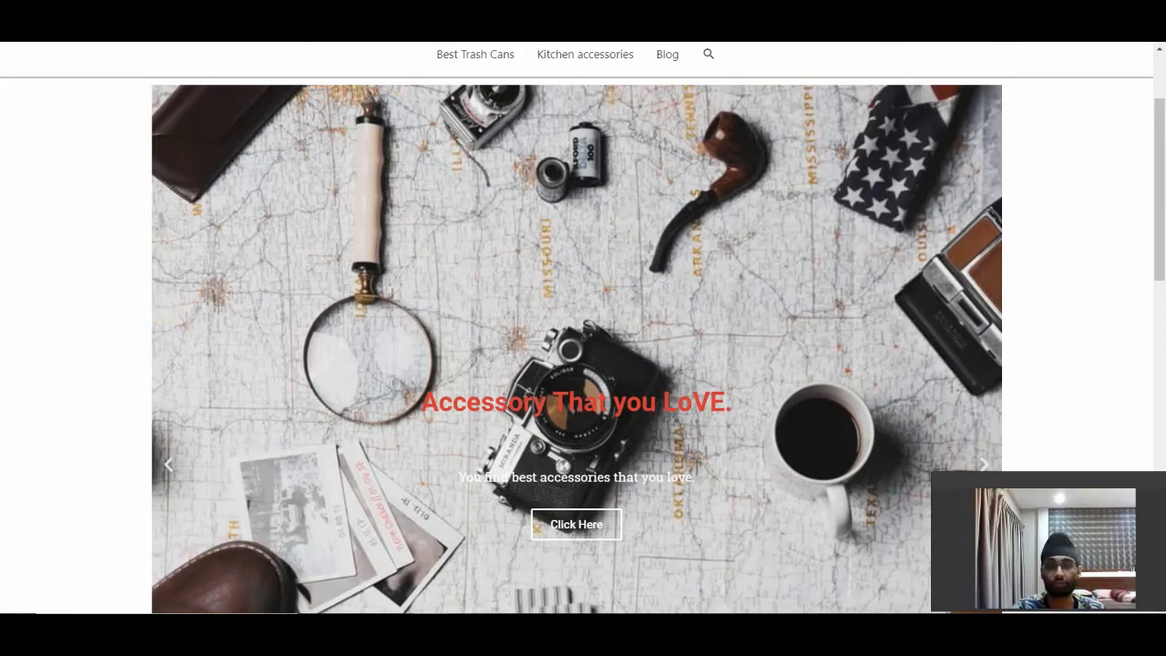
key(Return)
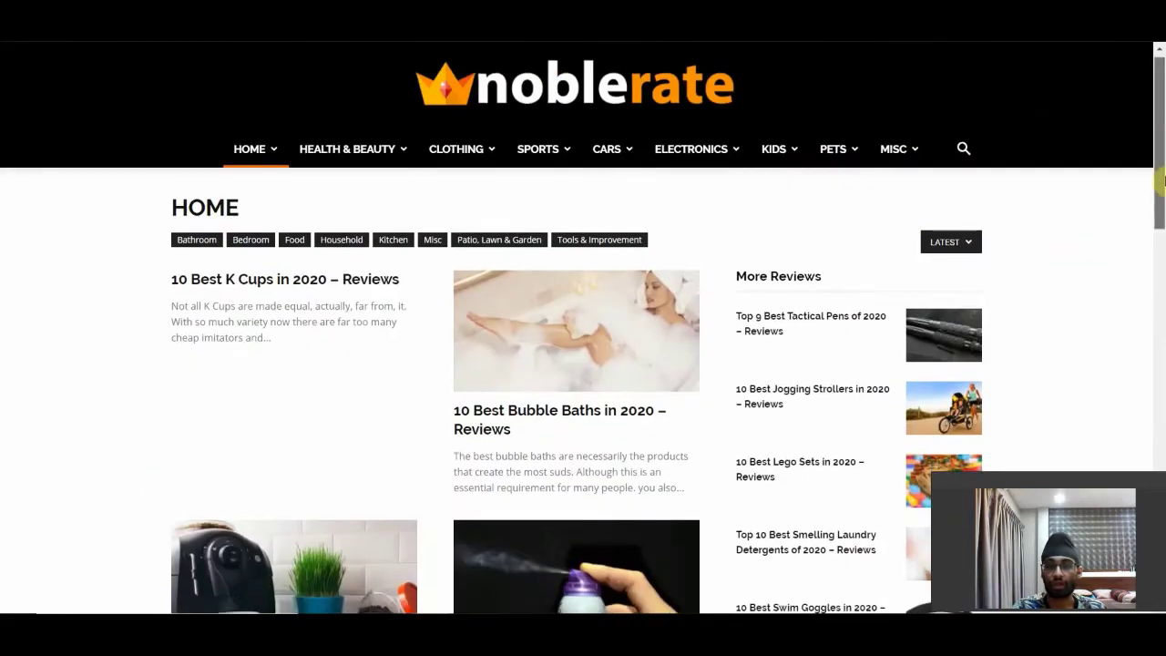
scroll(1163, 181, down, 5)
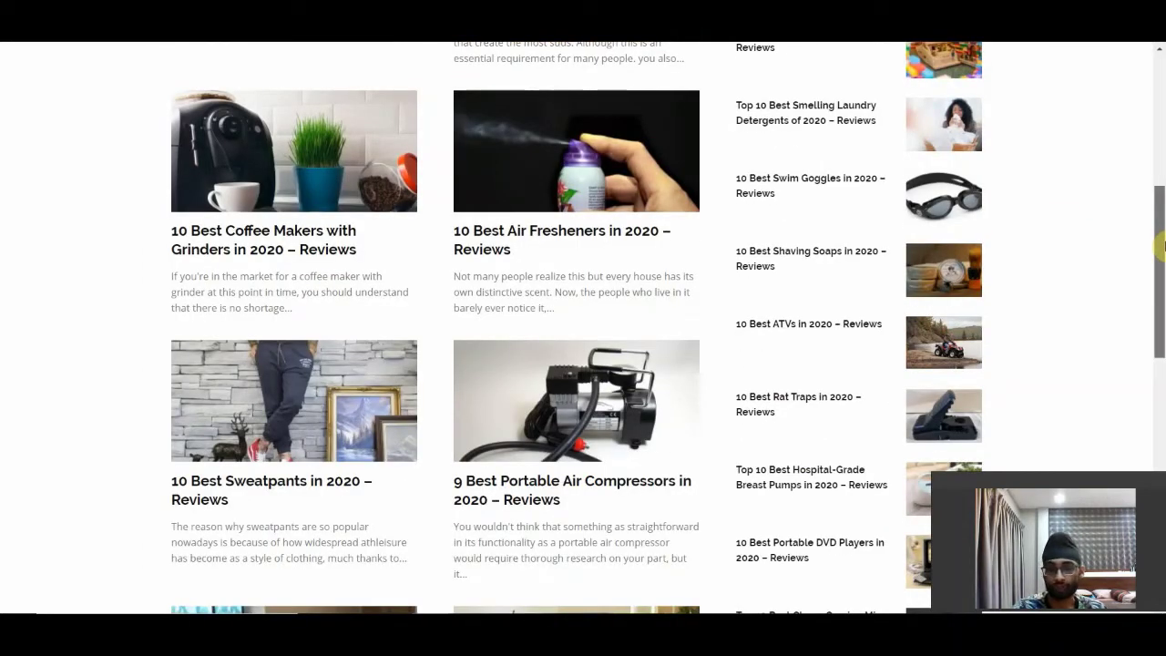
drag(1163, 244, 1163, 110)
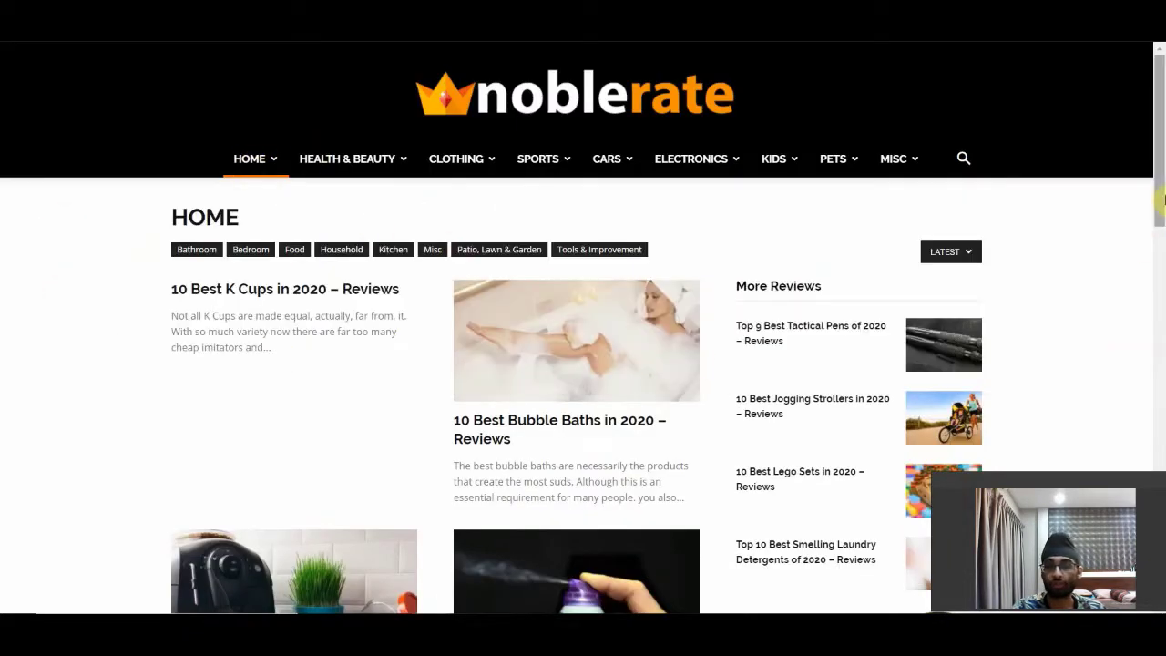
drag(1164, 198, 1162, 166)
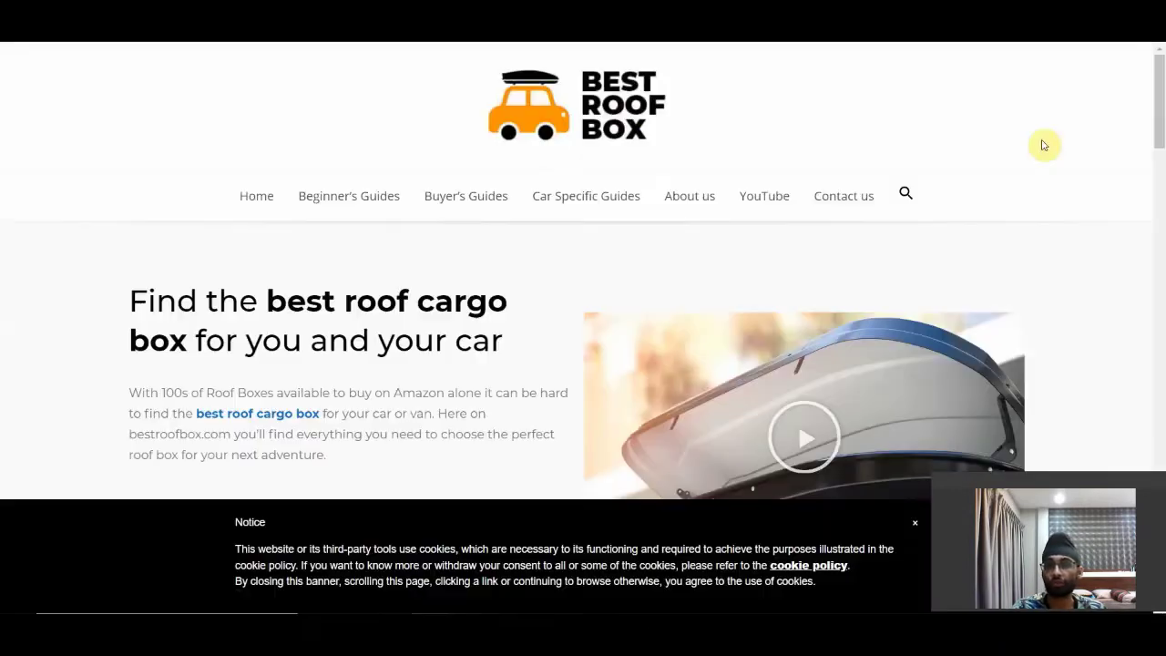
- Switch to the Best Roof Box homepage and look over its introduction, buyers guides link and latest articles
mouse_move(1162, 150)
mouse_down()
mouse_move(1161, 125)
mouse_move(1160, 148)
mouse_up()
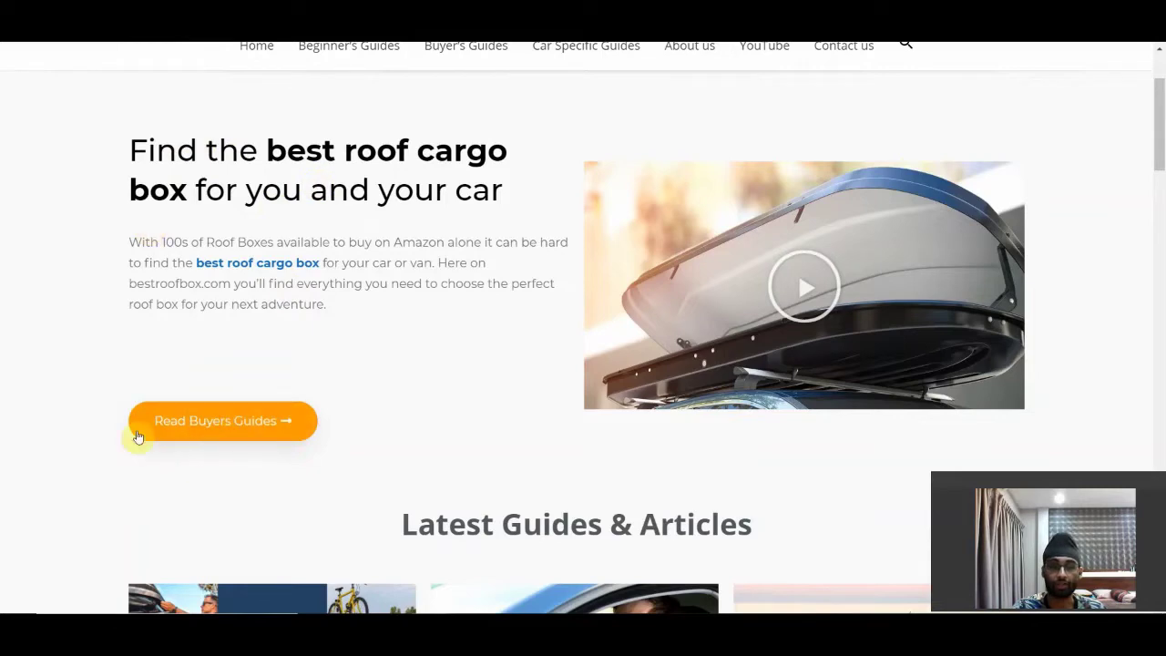
click(206, 428)
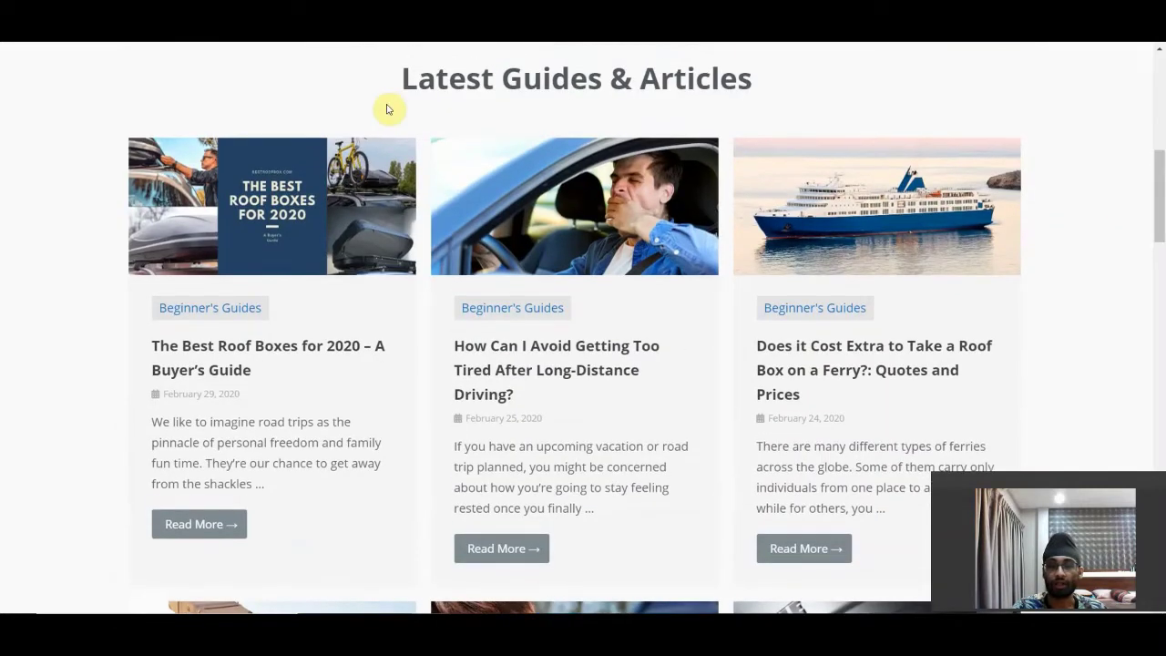
drag(1158, 167, 1157, 406)
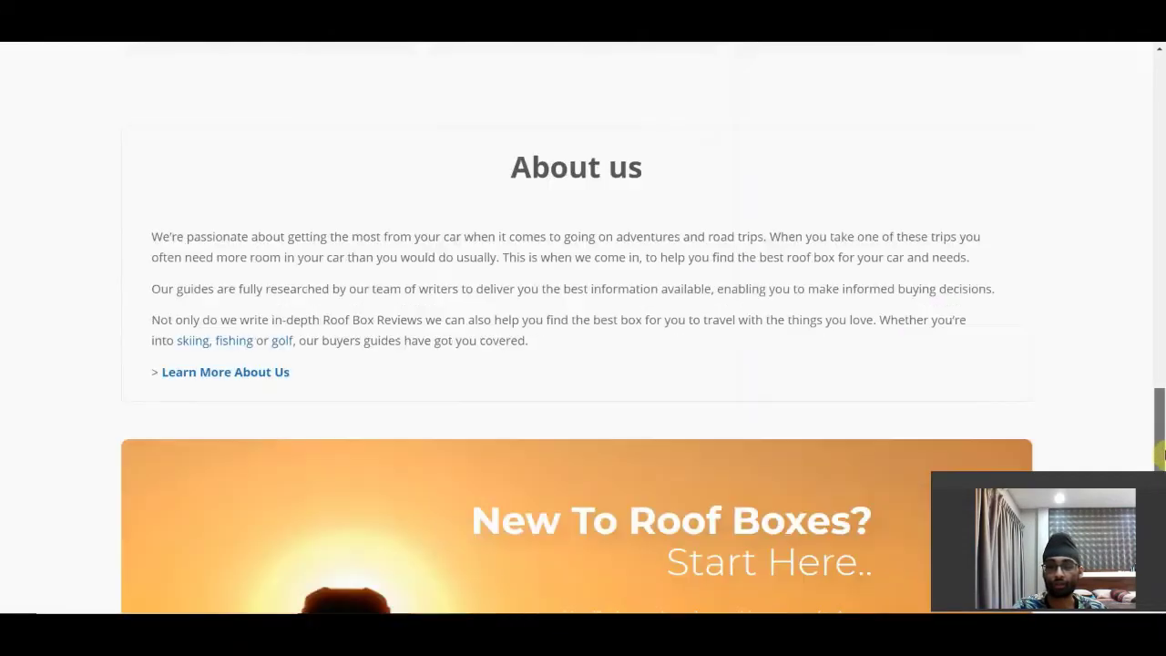
- Read the About us section on the Best Roof Box homepage and recheck the layout of the whole page
drag(143, 190, 442, 351)
click(442, 351)
mouse_move(1159, 401)
mouse_down()
mouse_move(1159, 510)
mouse_move(1160, 419)
mouse_up()
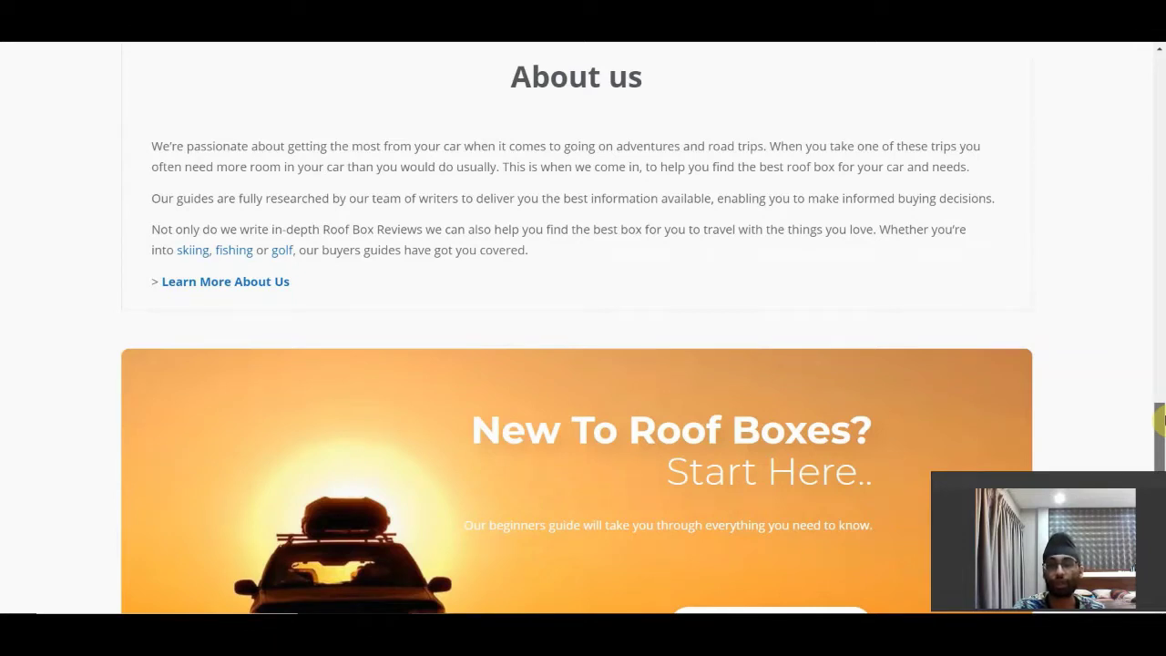
mouse_move(1160, 419)
mouse_down()
mouse_move(1157, 364)
mouse_move(1157, 399)
mouse_up()
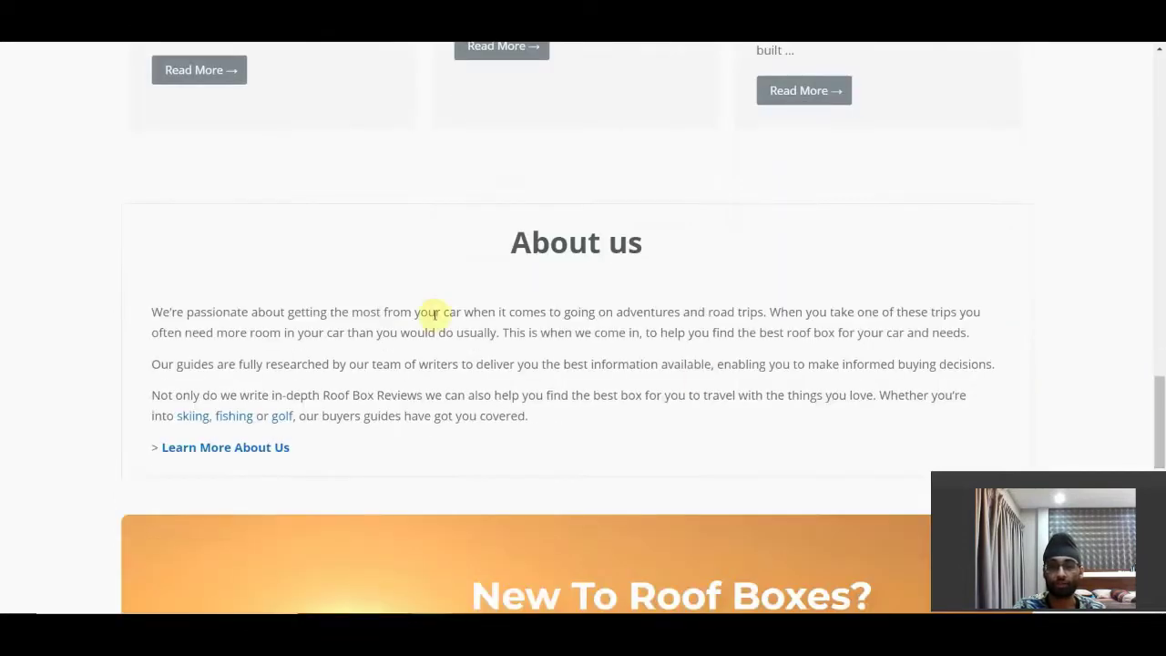
drag(150, 310, 1002, 279)
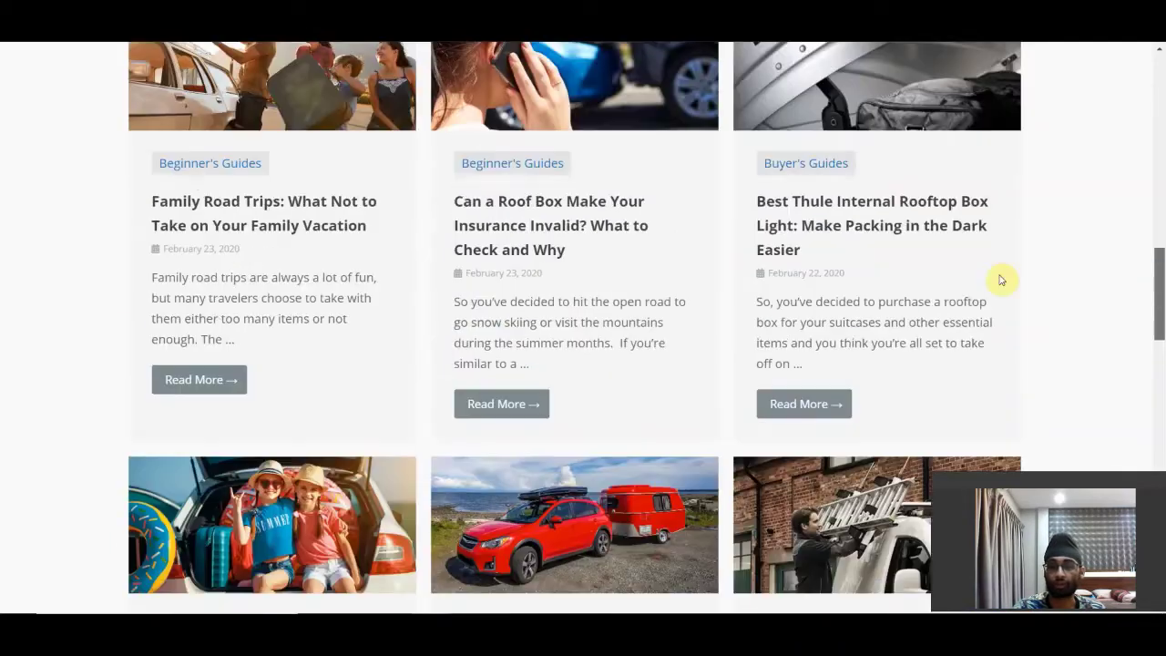
scroll(1161, 303, up, 9)
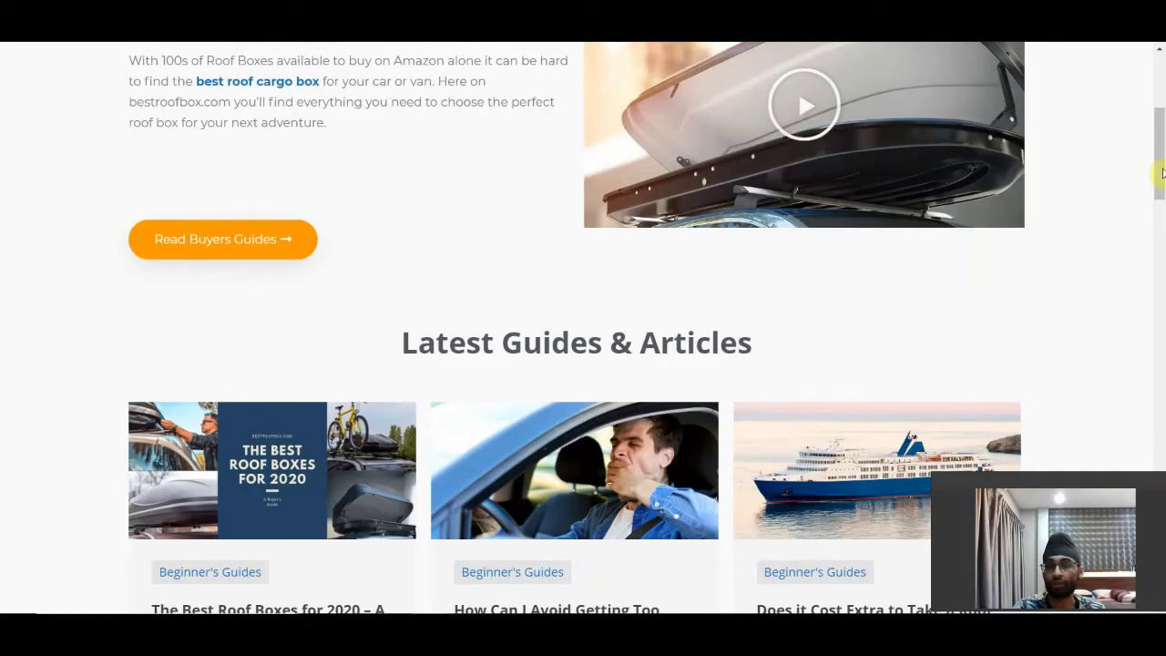
drag(1157, 182, 1158, 578)
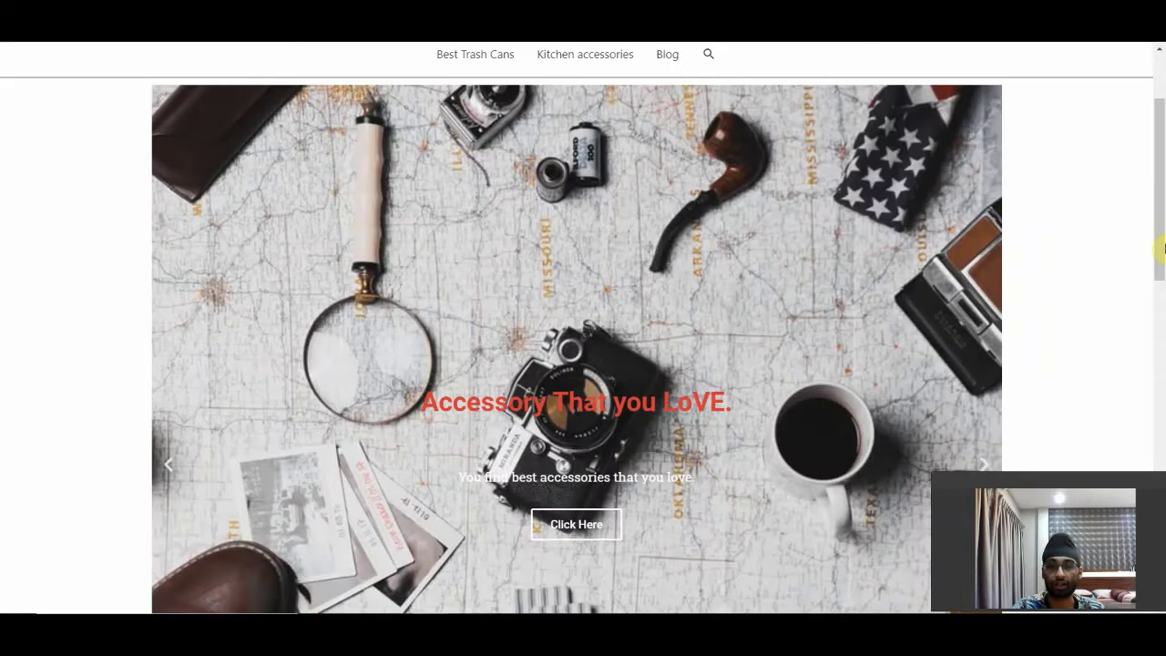
- Compare the Amazon affiliate disclaimer in the audited site's footer with the footer of the Best Roof Box homepage
drag(1161, 248, 1159, 446)
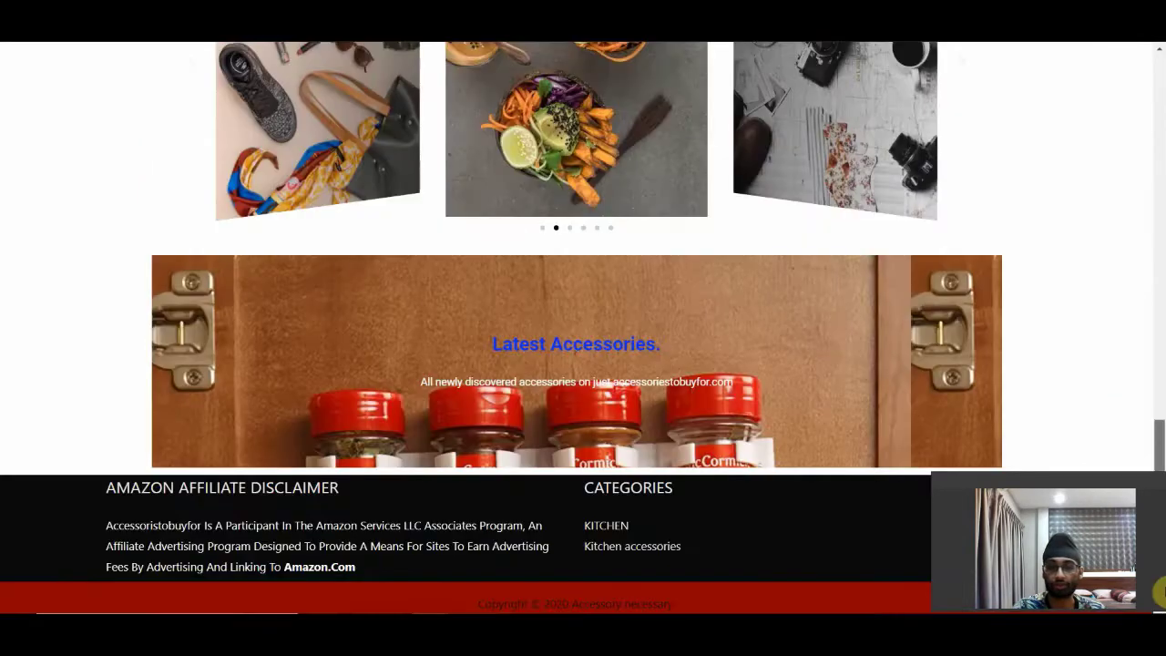
triple_click(376, 545)
click(508, 592)
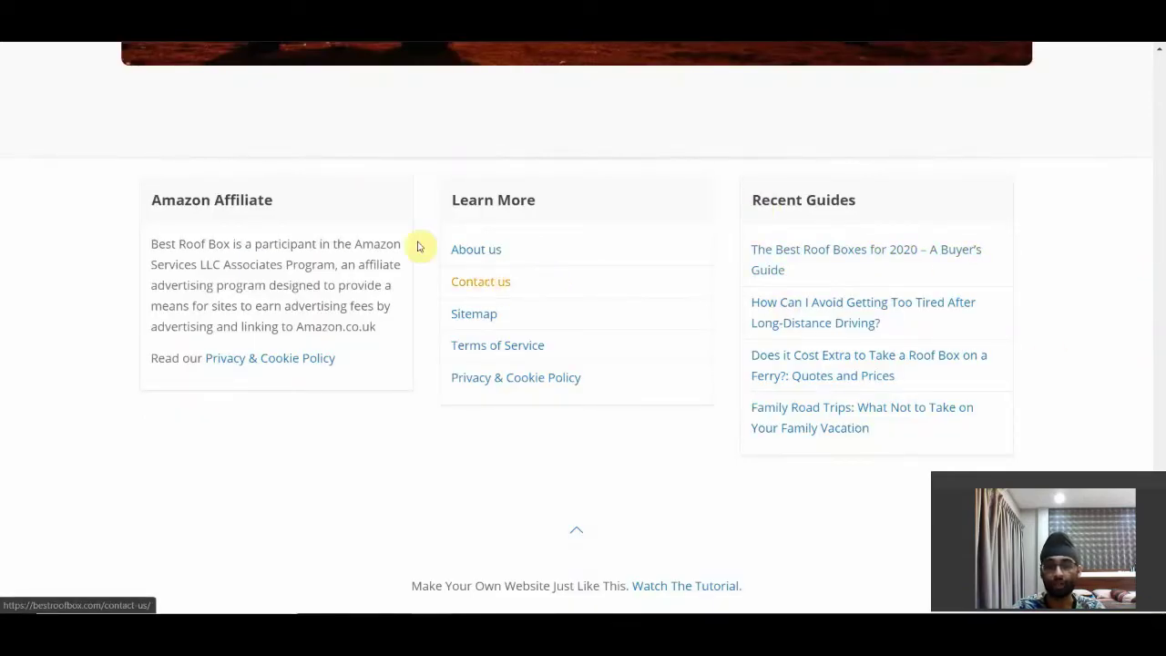
scroll(507, 339, up, 1)
- Open Best Roof Box's About us page and read its description of the guides and planned content
click(460, 328)
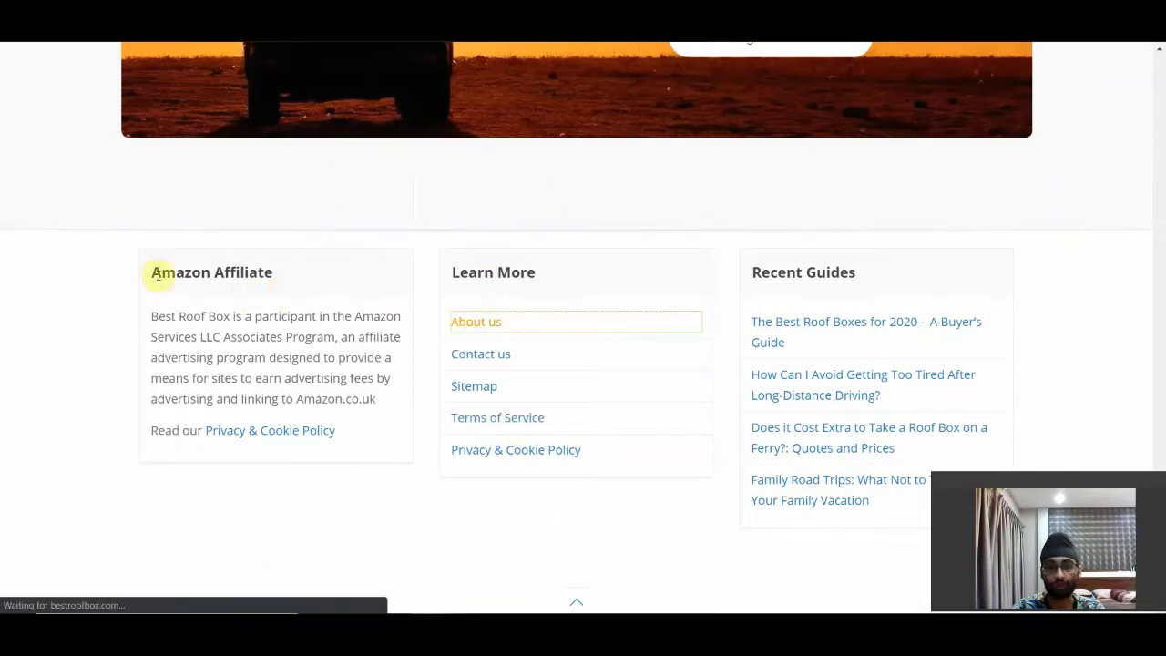
scroll(722, 347, down, 2)
scroll(333, 307, down, 9)
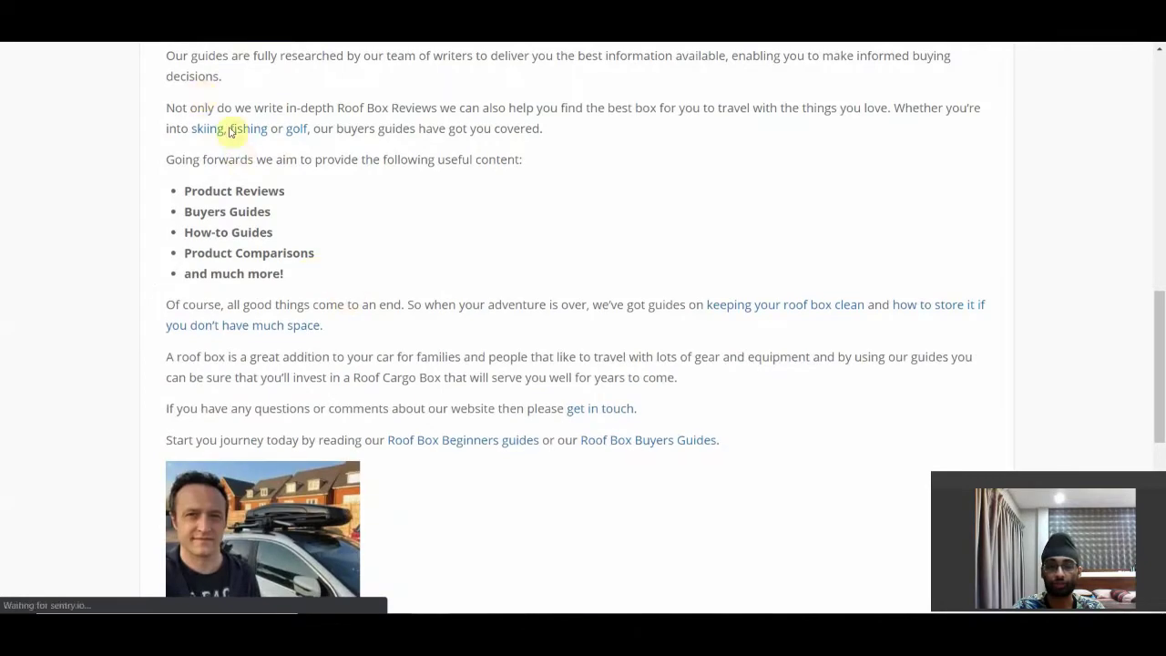
drag(195, 107, 604, 406)
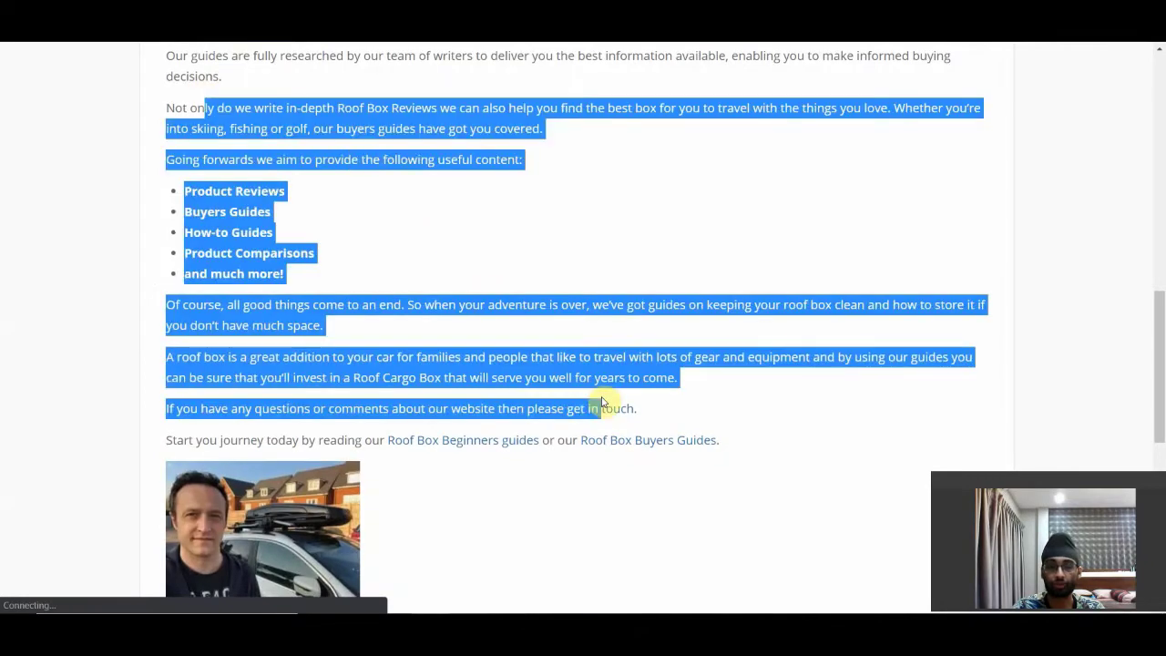
click(672, 315)
scroll(261, 216, up, 3)
drag(191, 204, 492, 435)
click(200, 240)
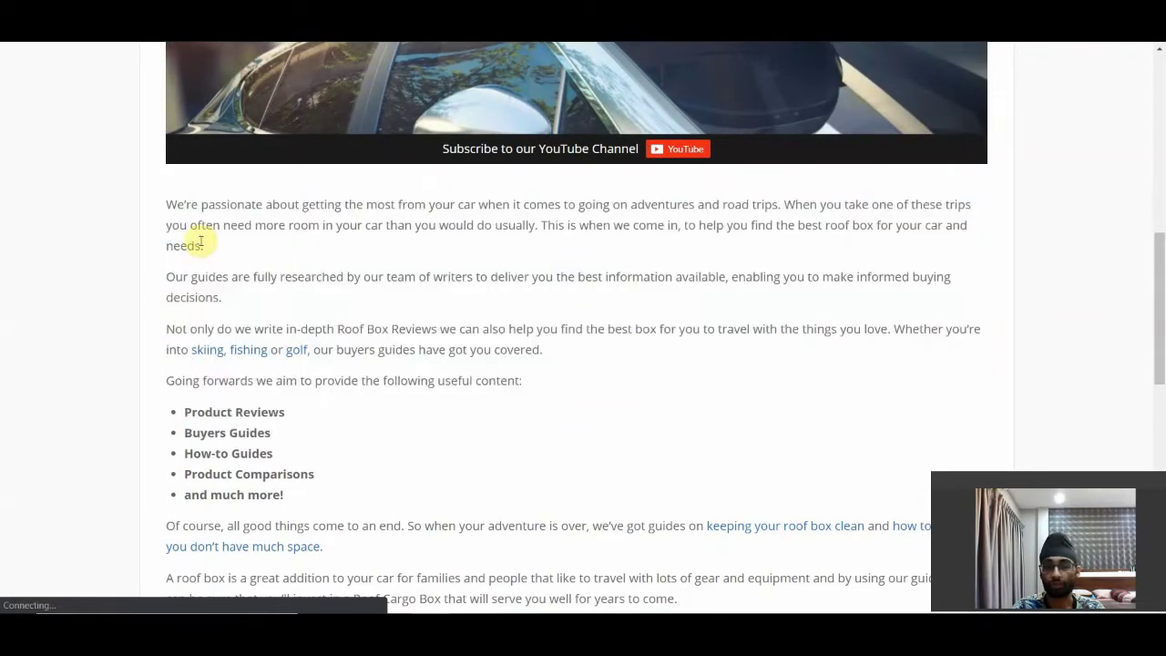
- Check the website editor's photo and credit at the end of the About us page, then review the text above it
scroll(264, 261, down, 10)
scroll(336, 286, down, 2)
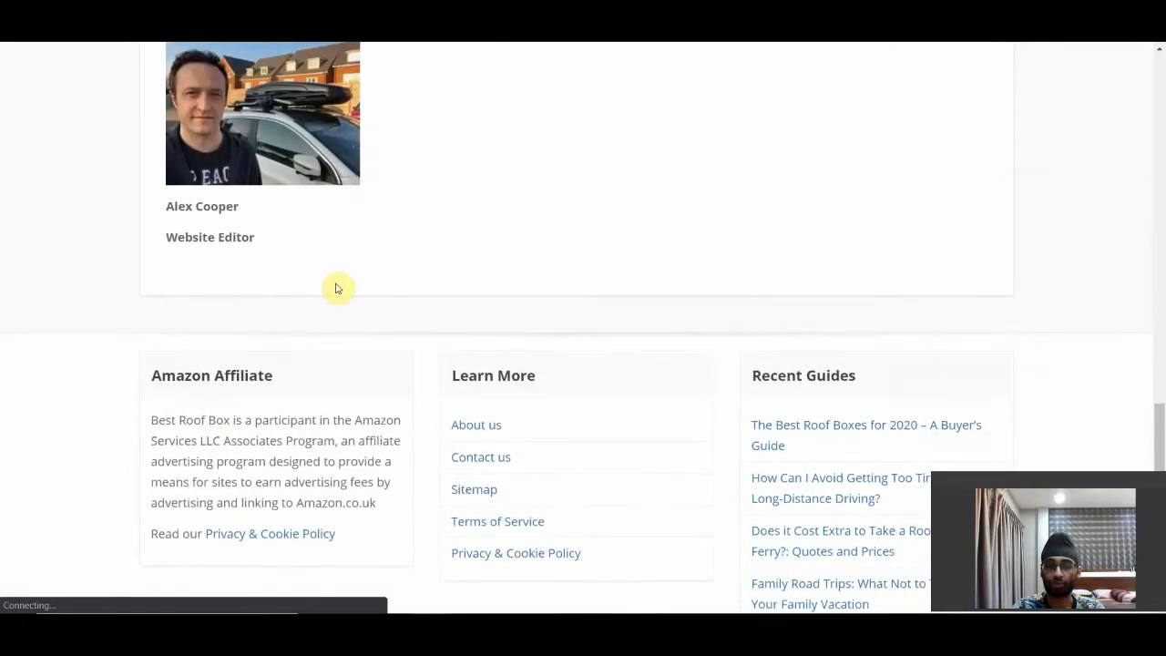
scroll(374, 346, up, 5)
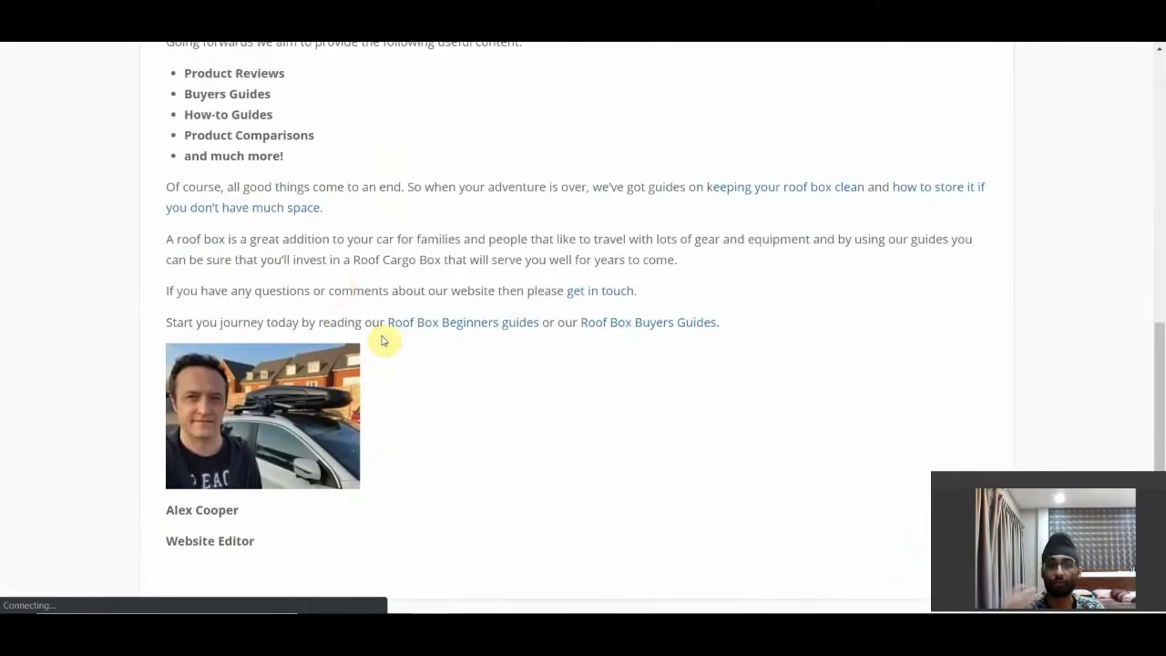
scroll(382, 341, up, 2)
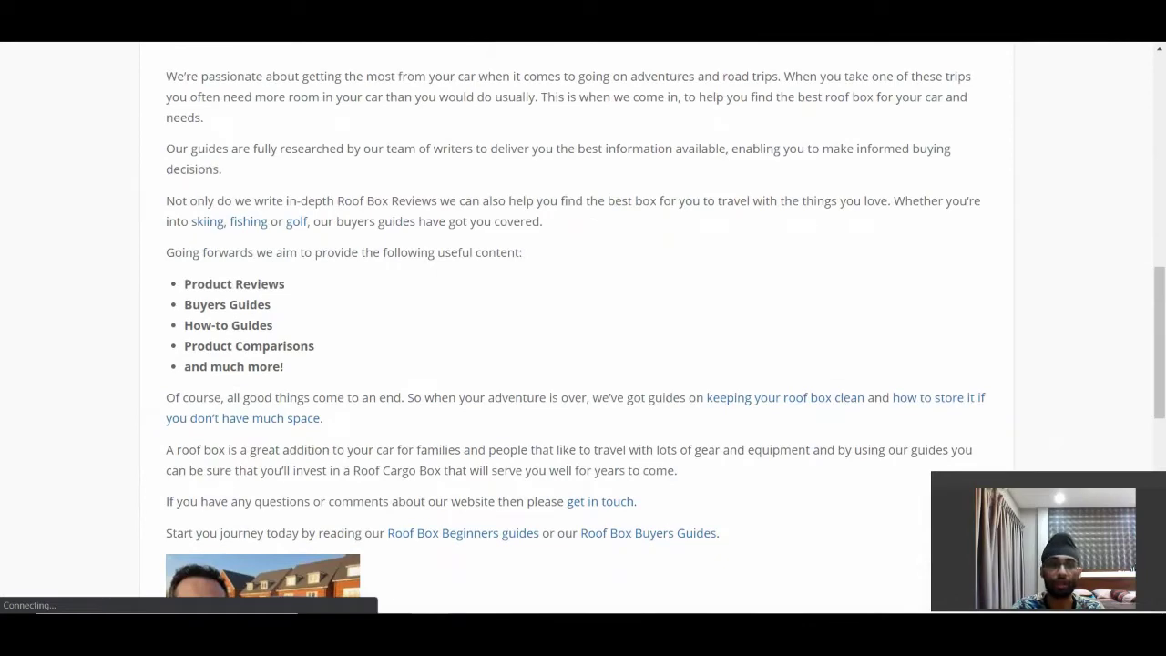
scroll(140, 257, up, 15)
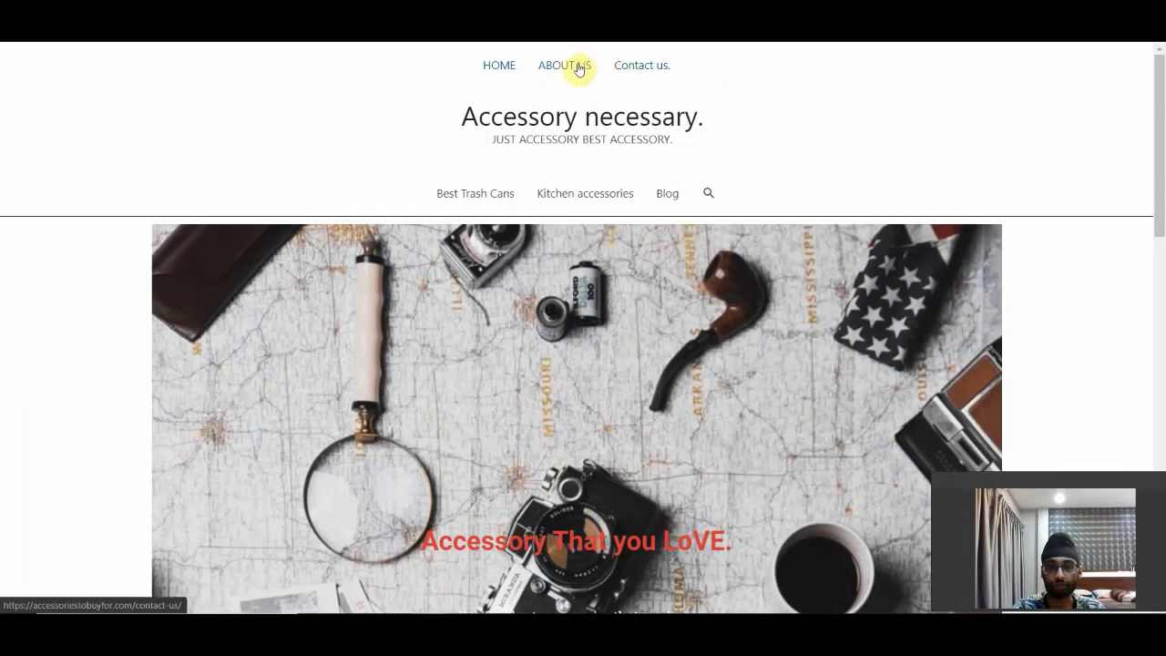
- Open the ABOUT US page of the accessoriestobuyfor.com site, read its short text, and return to the homepage
click(543, 79)
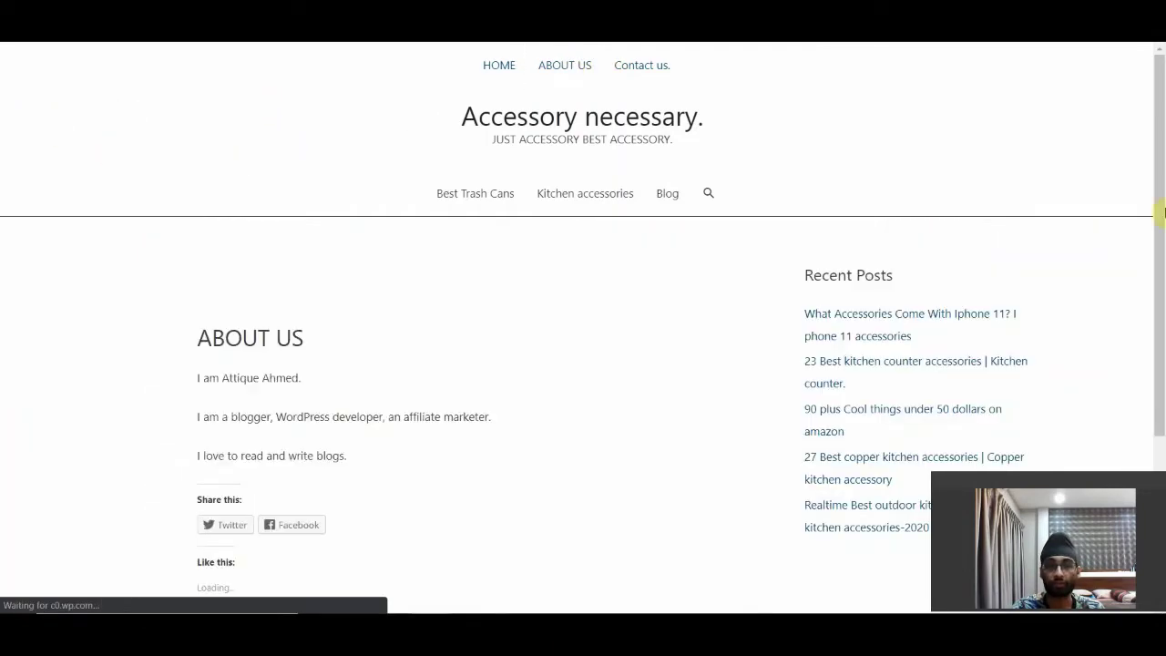
scroll(1163, 283, down, 2)
drag(181, 180, 541, 391)
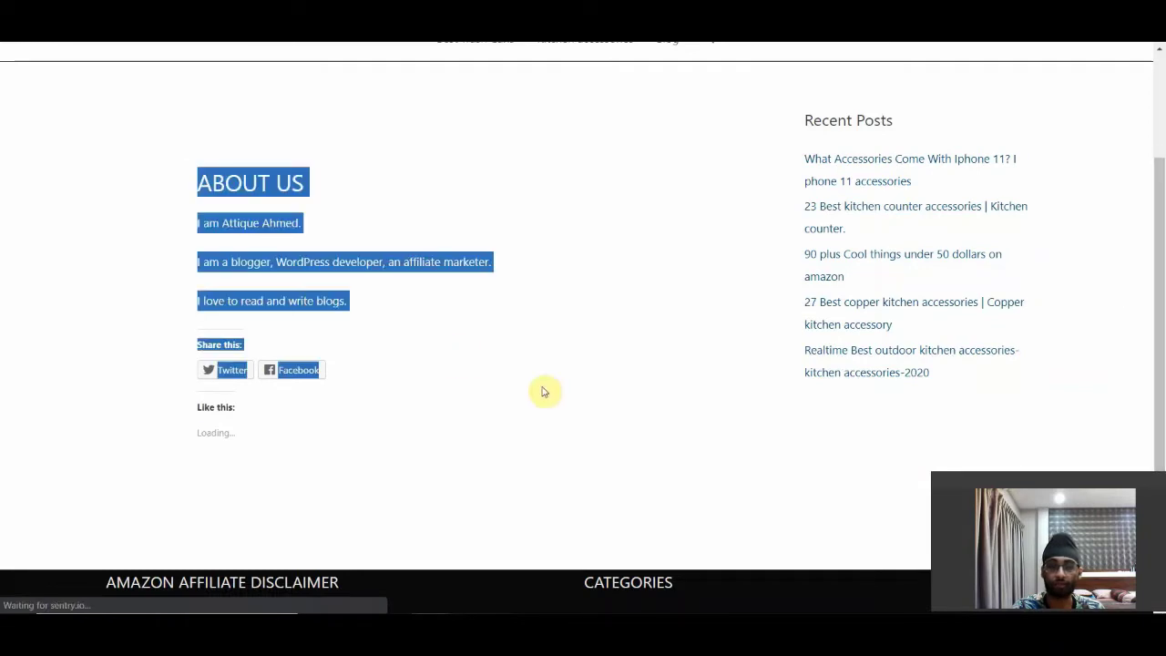
drag(409, 328, 118, 219)
click(612, 339)
scroll(947, 383, up, 2)
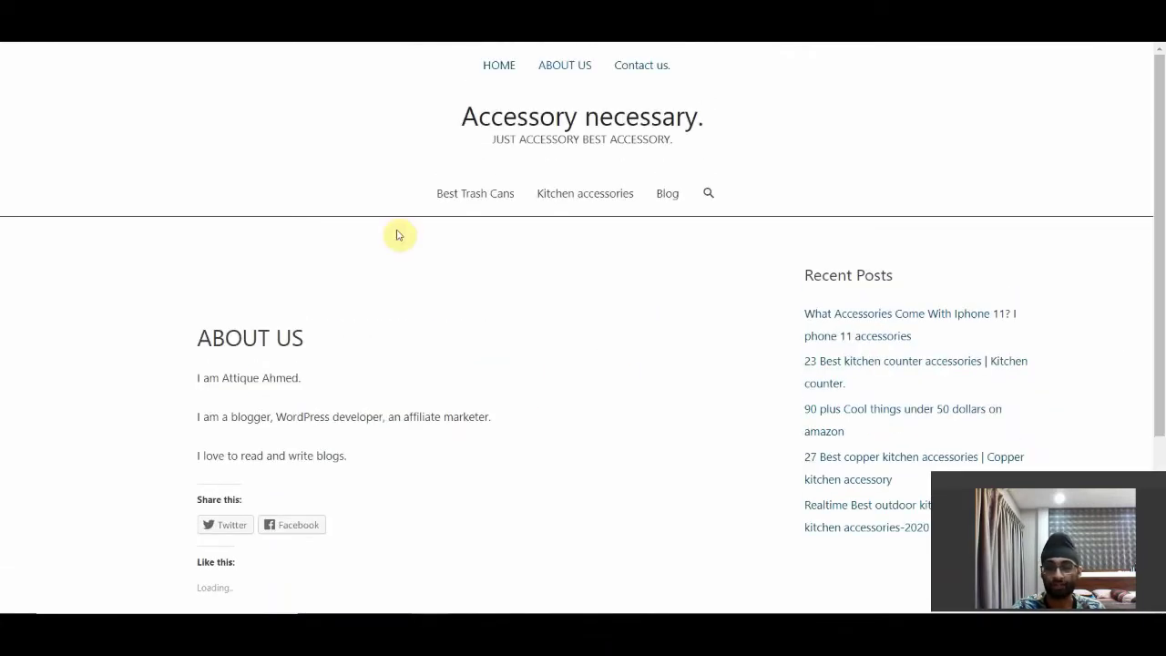
click(500, 67)
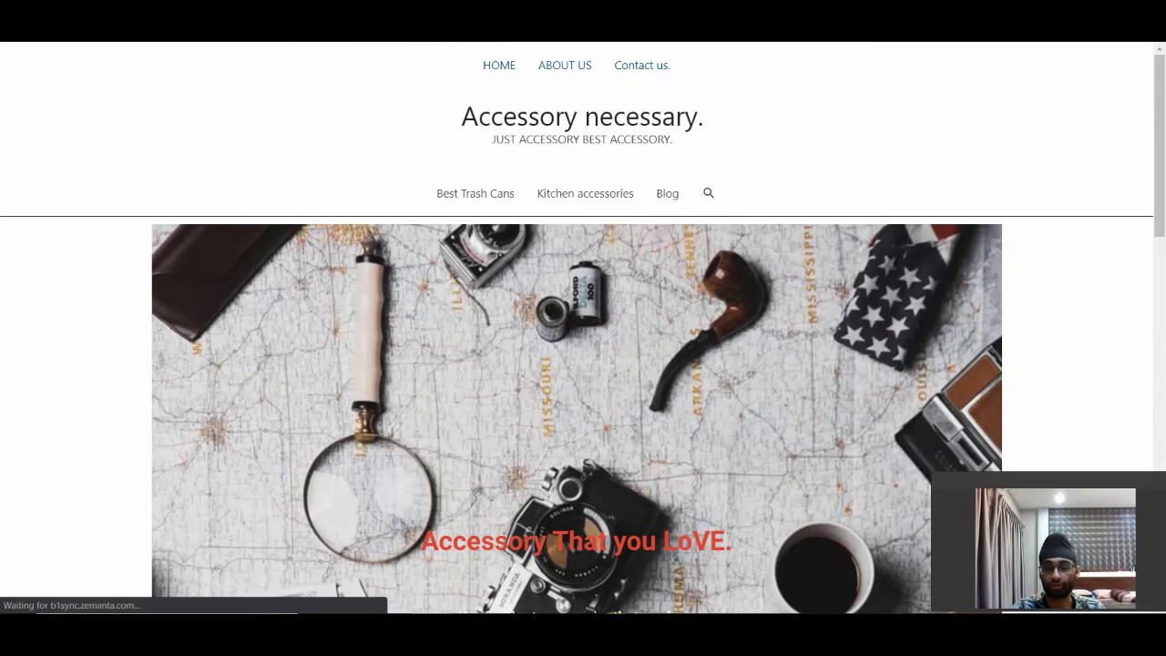
- In the Notepad note, write item 3 as "Improve the homepage & important pages - about us, affiliate disclosure, etc." and start item 4
key(alt+Tab)
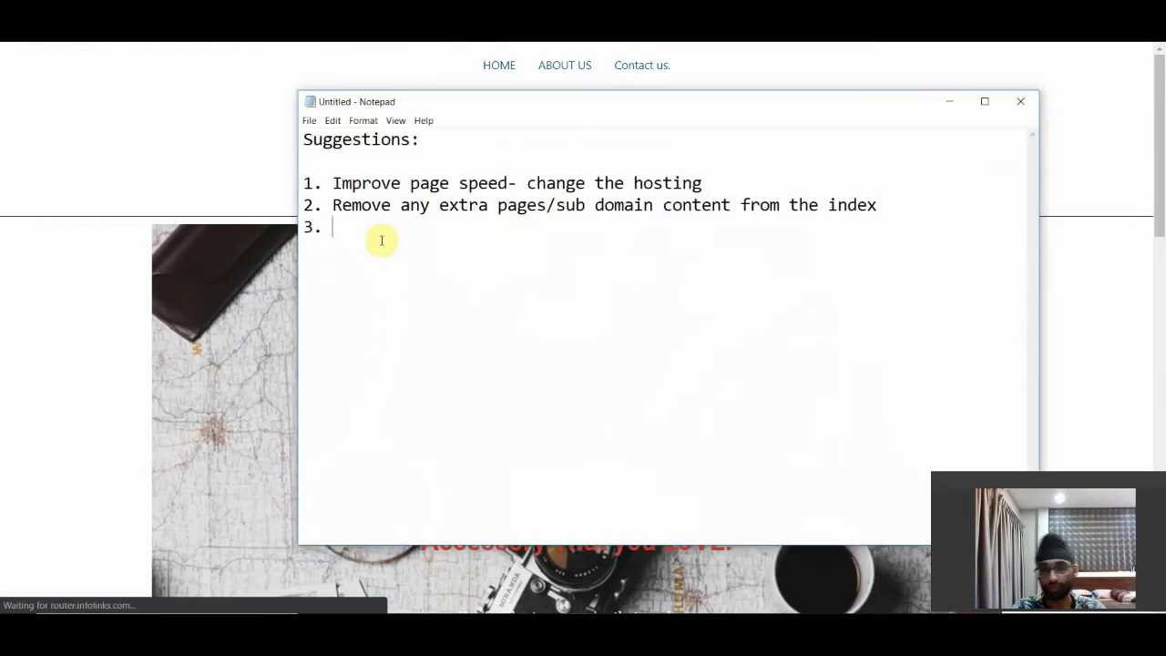
text(I)
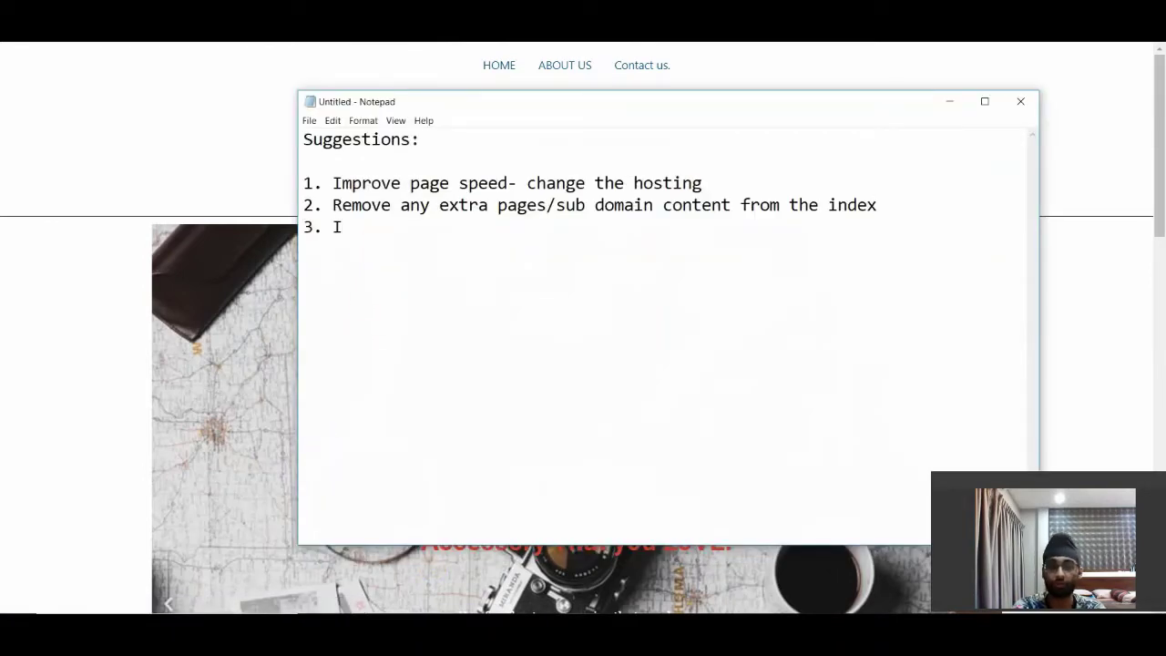
text(mprove )
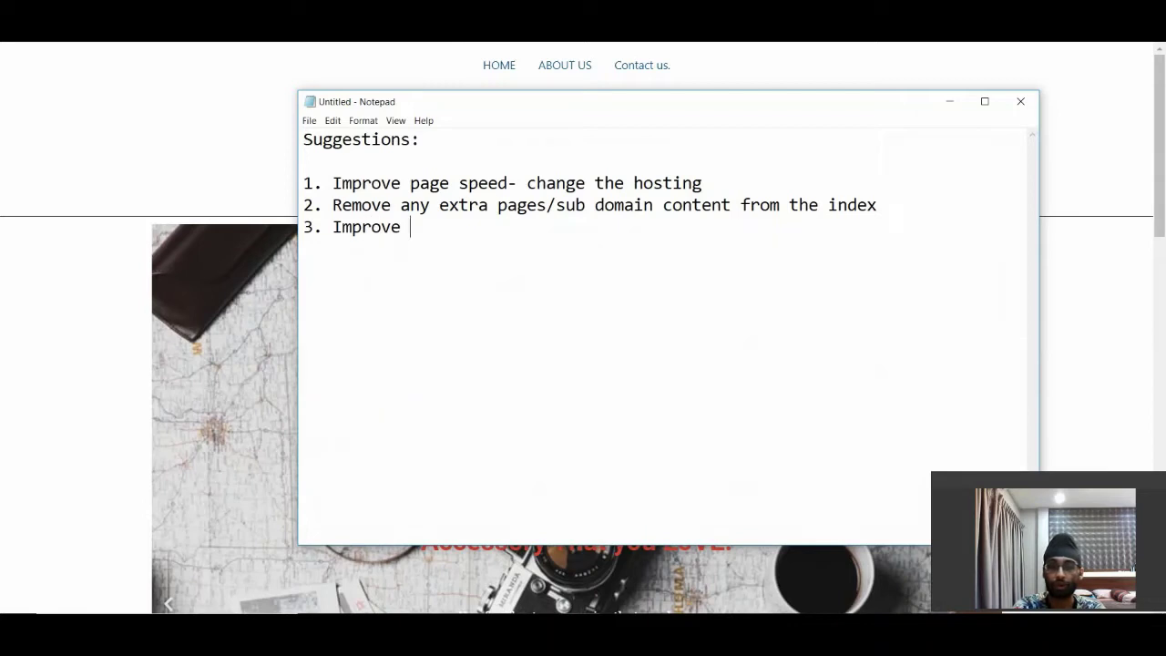
text(the homepage & importan)
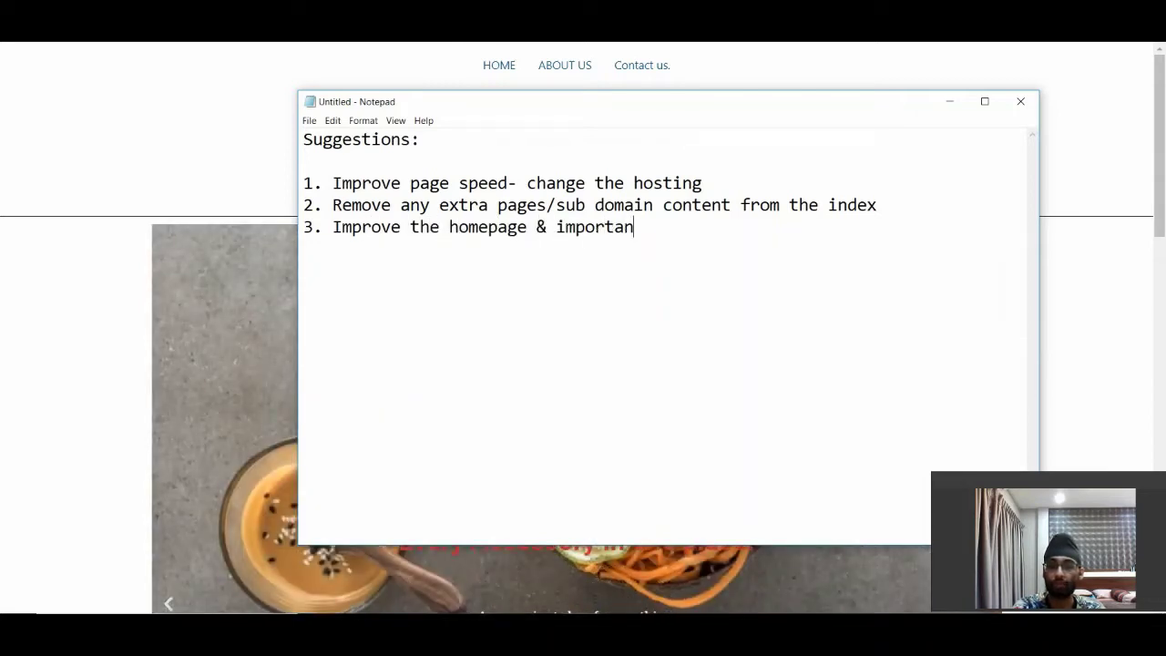
text(t pages - about us, affiliate disc)
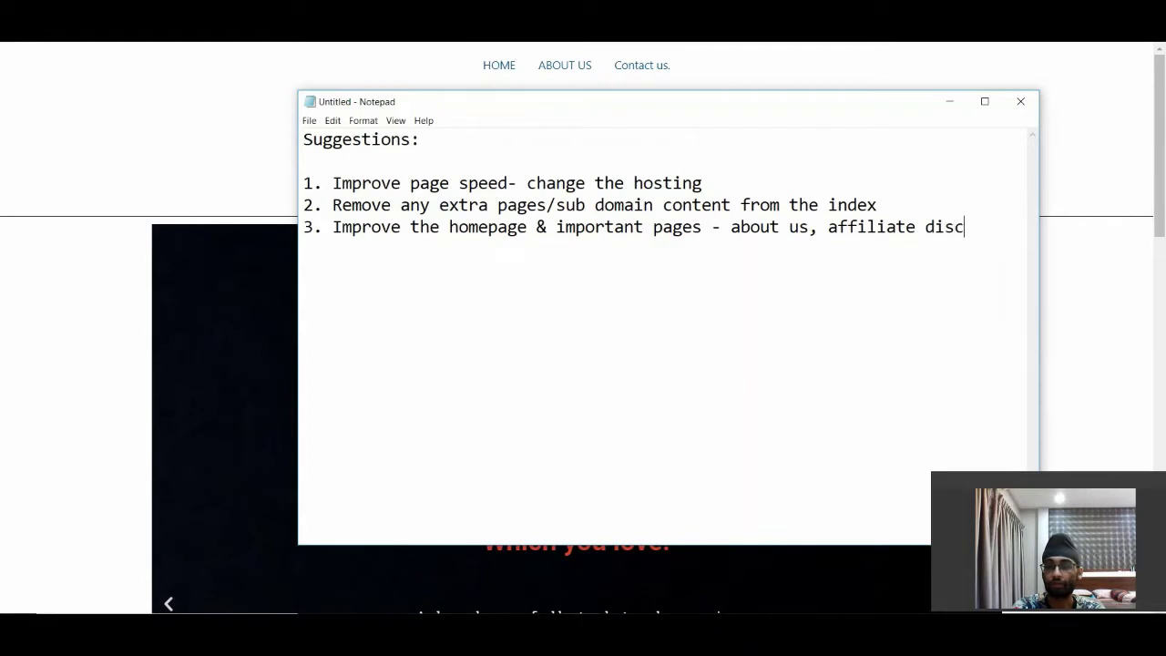
text(losure)
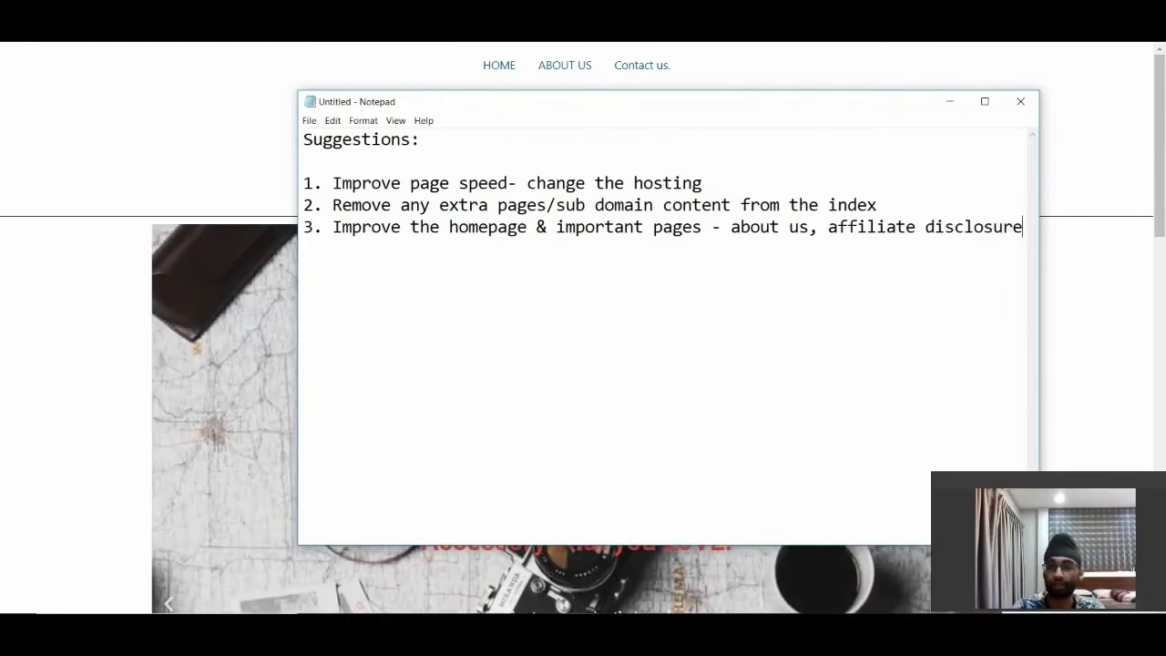
text(, etc.)
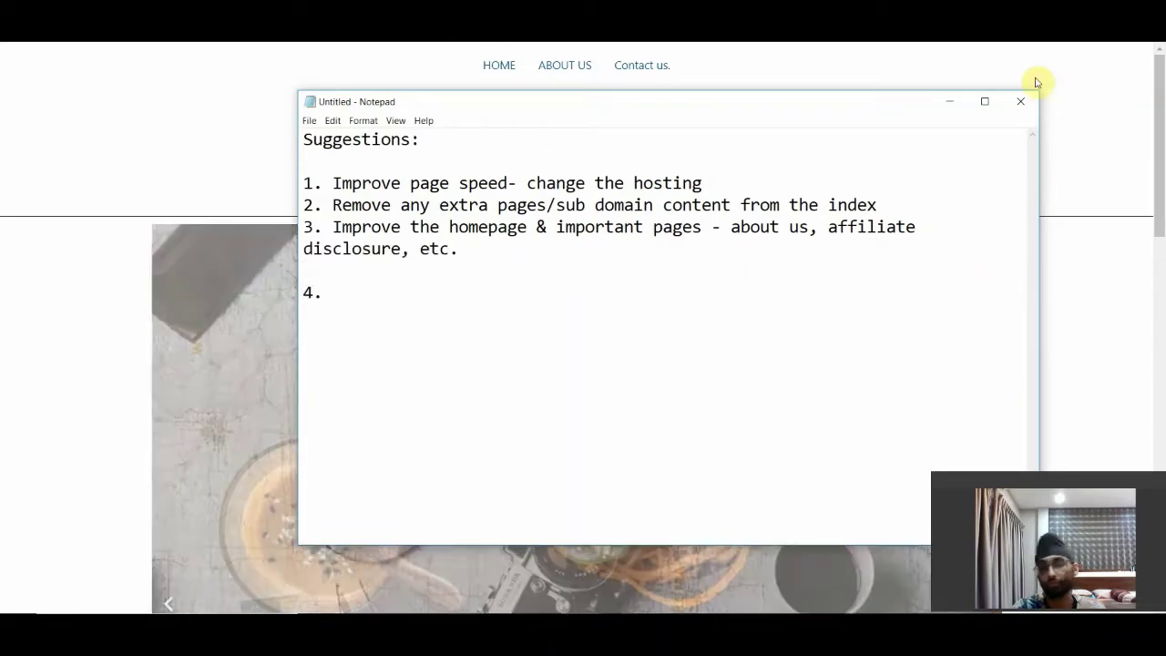
- Put the Notepad note aside, open the site's Blog page and skim its newest posts
click(951, 101)
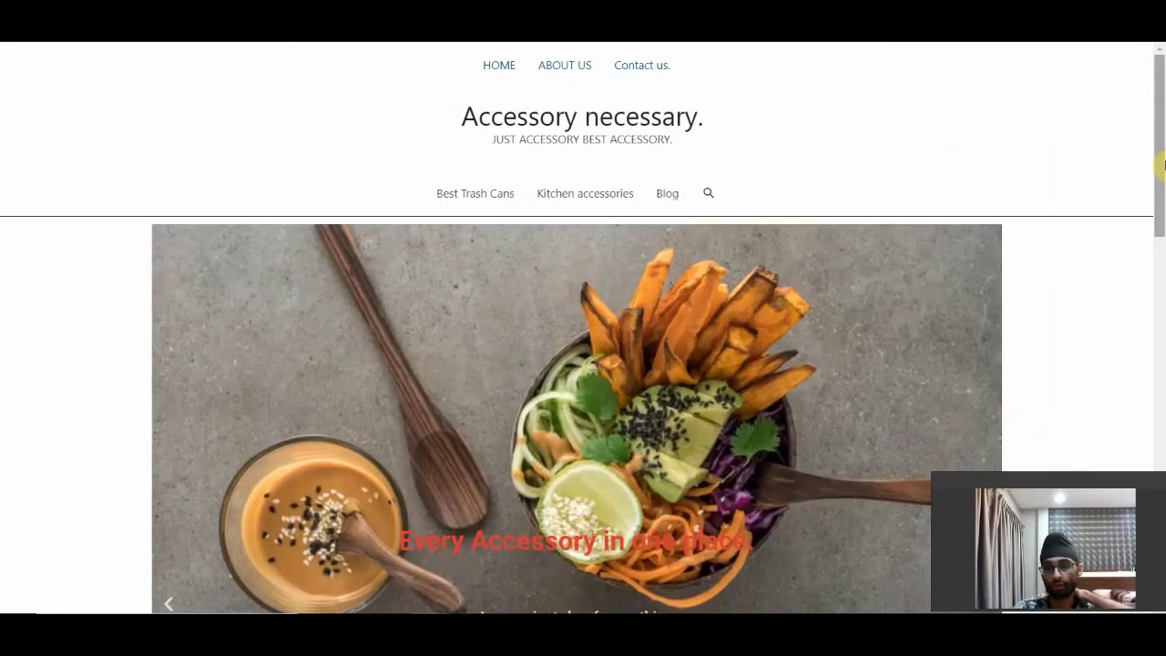
drag(1160, 155, 1160, 183)
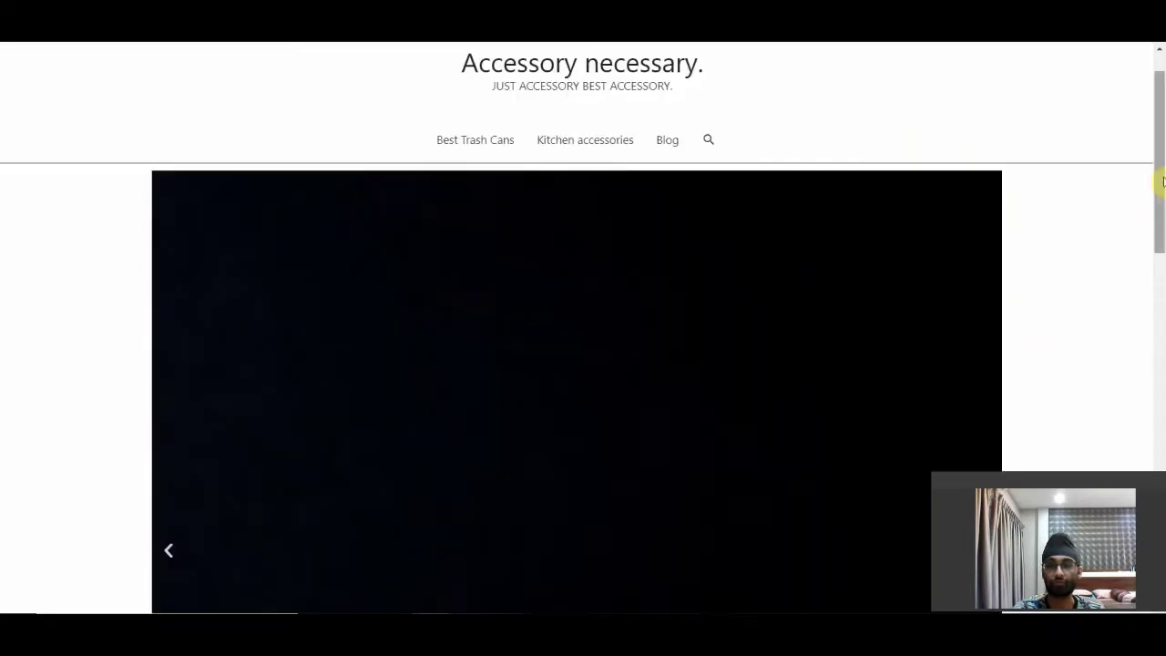
click(669, 141)
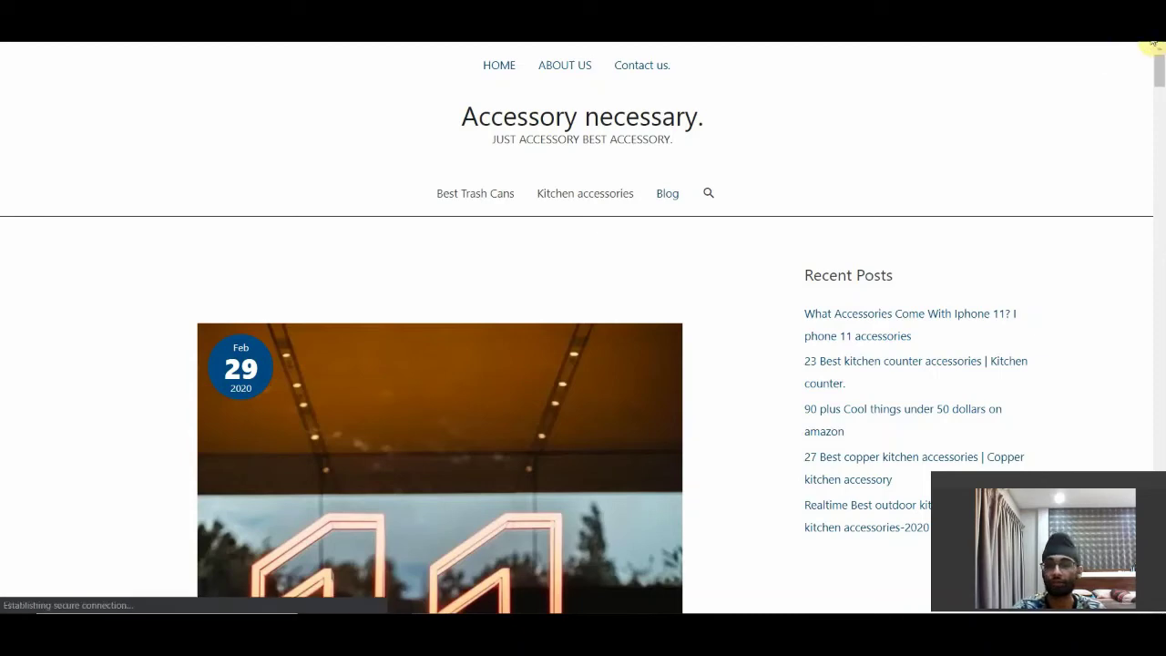
drag(1159, 69, 1161, 145)
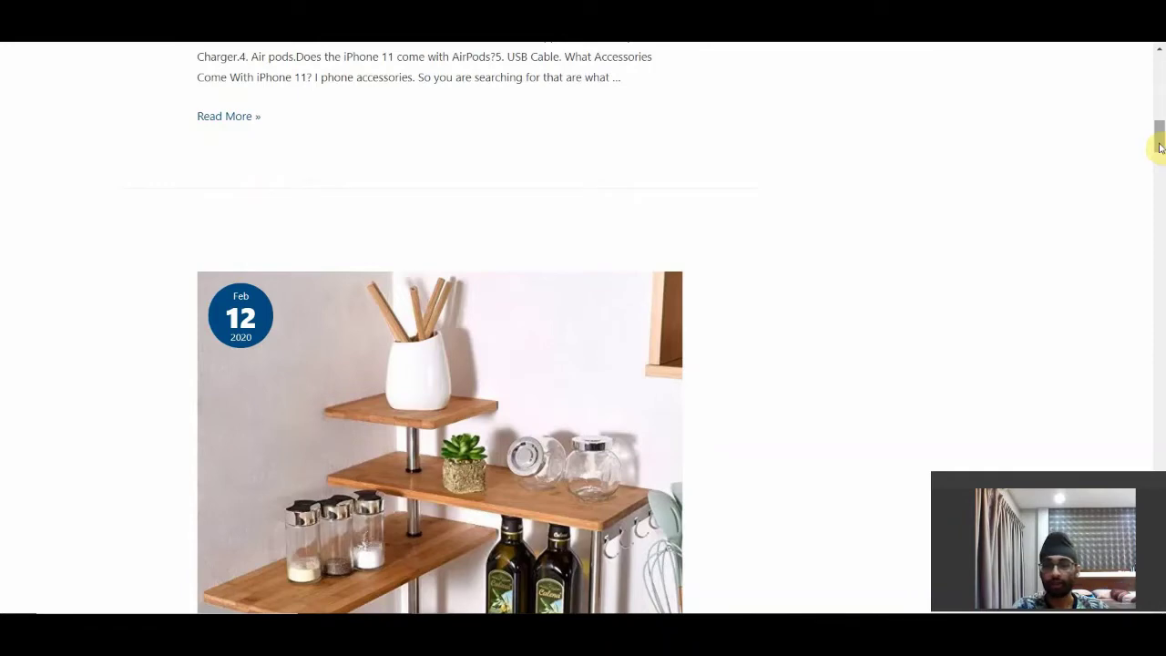
drag(1160, 145, 1157, 73)
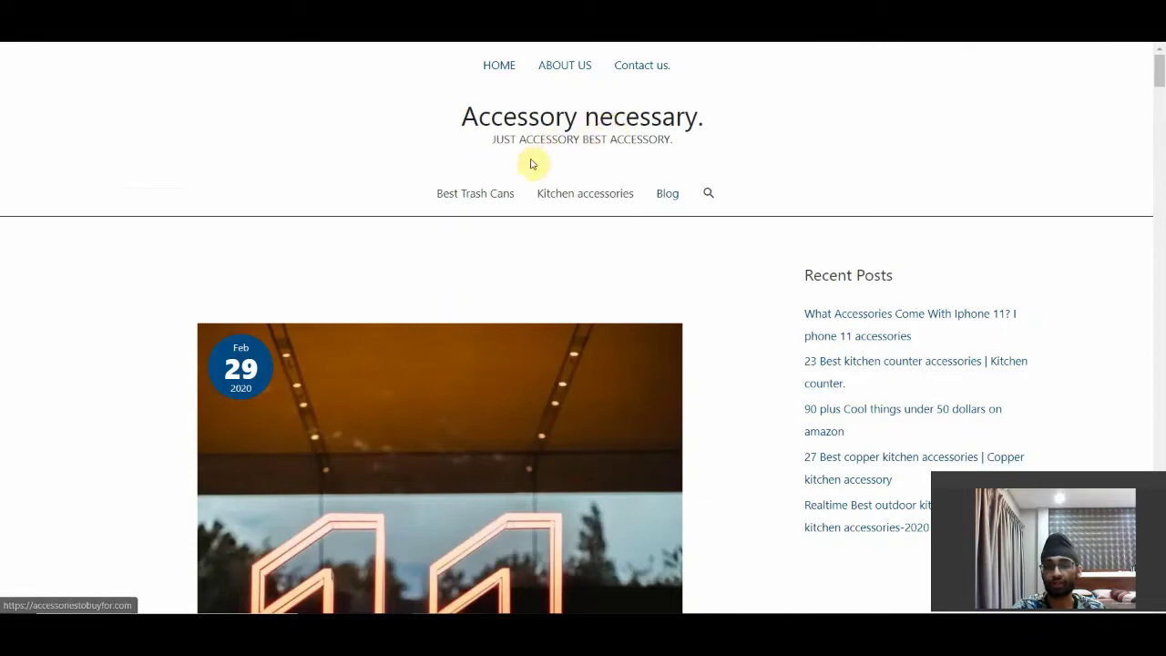
- Review the topics of the blog posts from the iPhone 11 accessories article to the cool things under 50 dollars article
drag(1149, 79, 1160, 209)
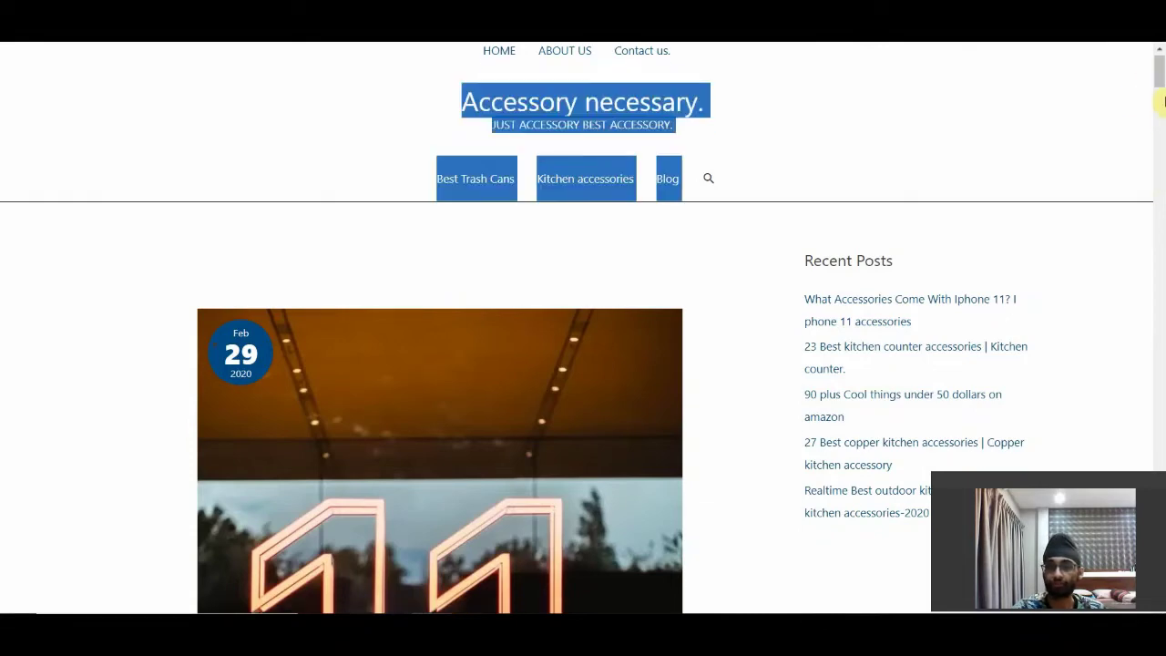
scroll(1160, 91, down, 5)
drag(1160, 91, 1161, 67)
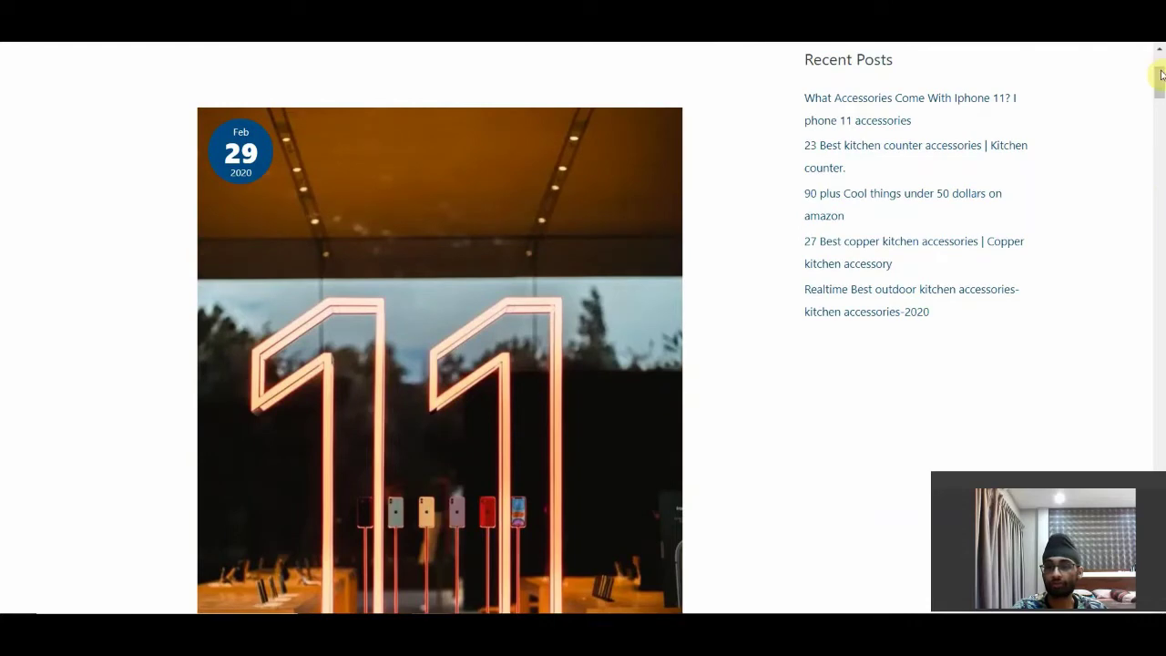
scroll(1160, 60, up, 3)
scroll(302, 200, down, 4)
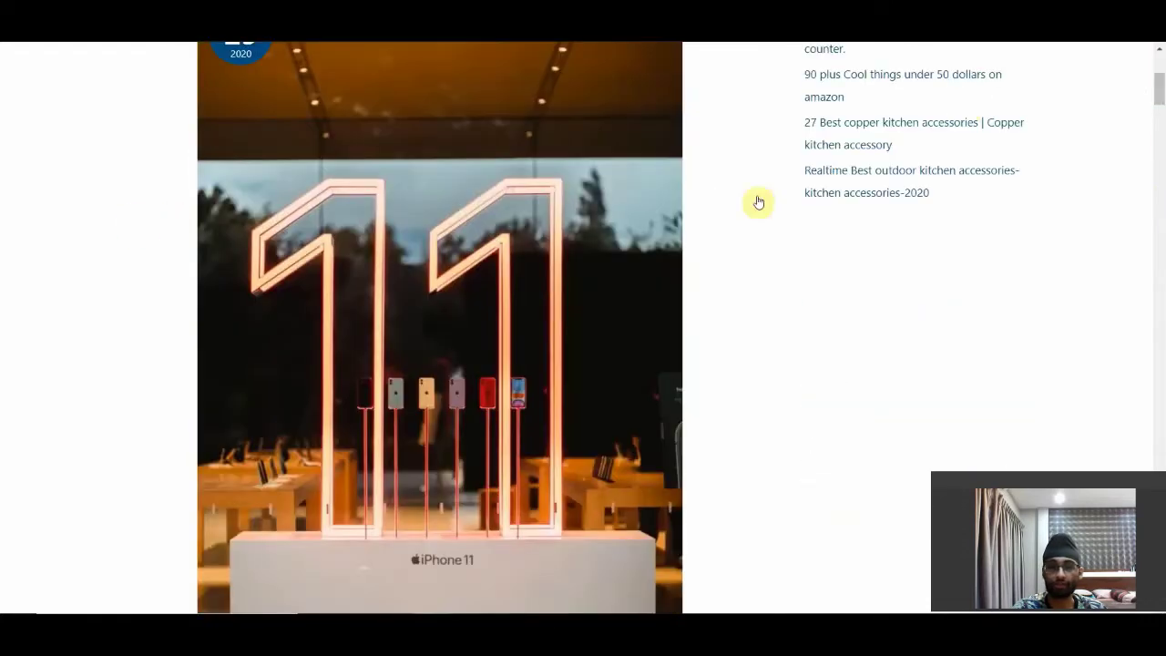
drag(1159, 86, 1160, 127)
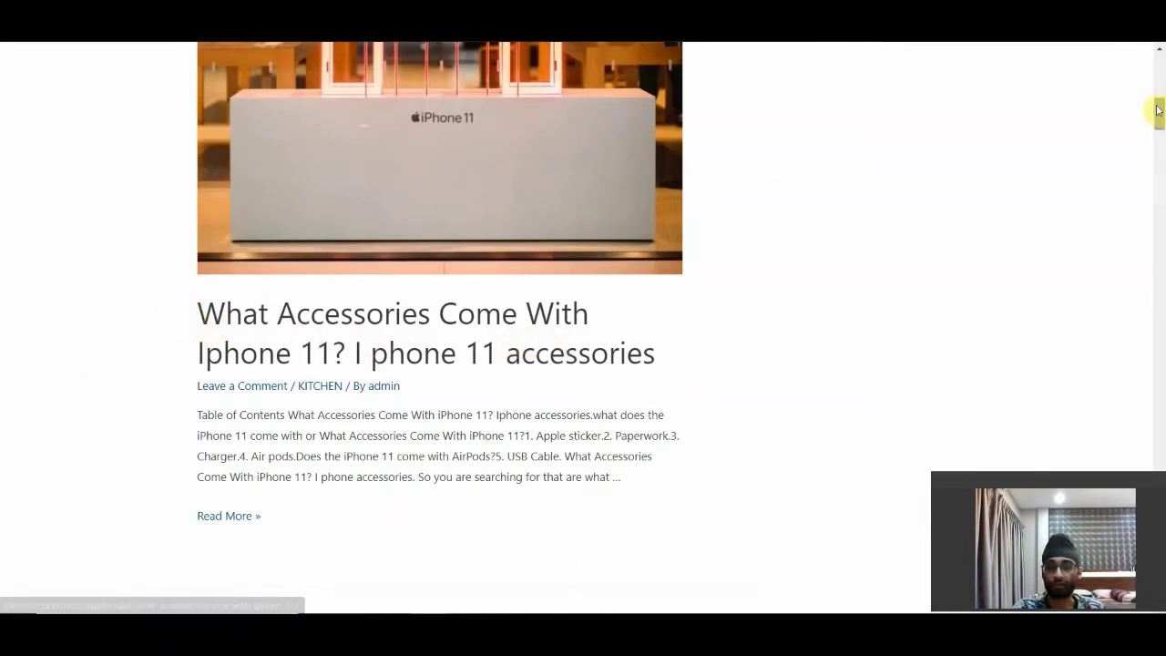
drag(1159, 110, 1161, 219)
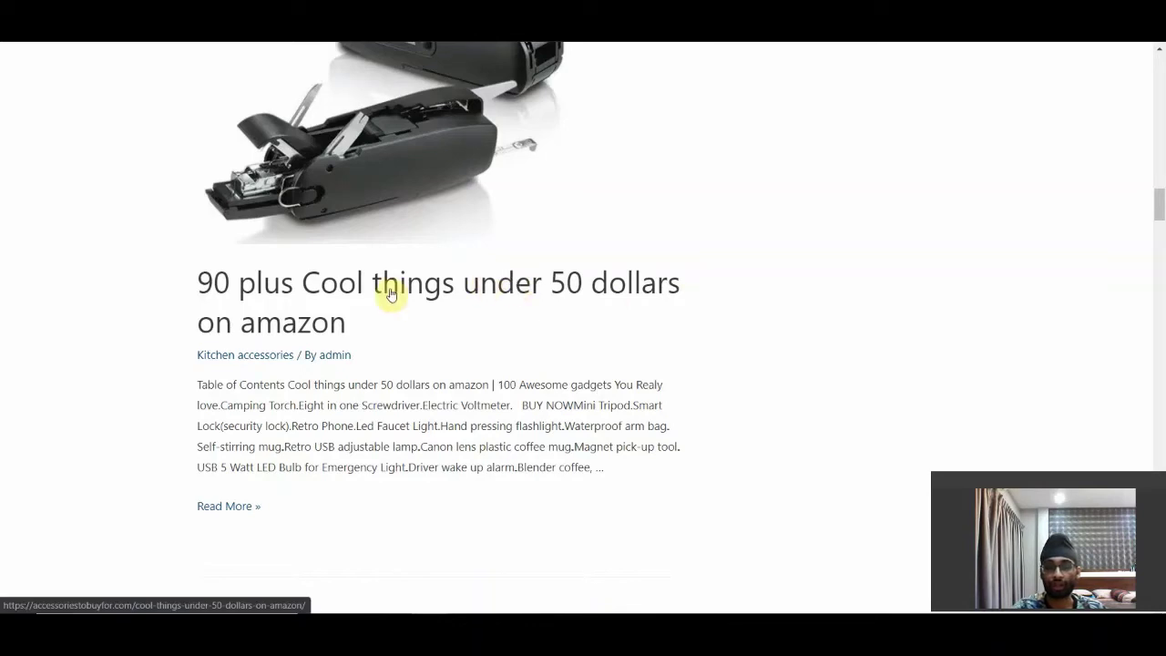
mouse_move(1160, 204)
mouse_down()
mouse_move(1161, 235)
mouse_move(1162, 210)
mouse_up()
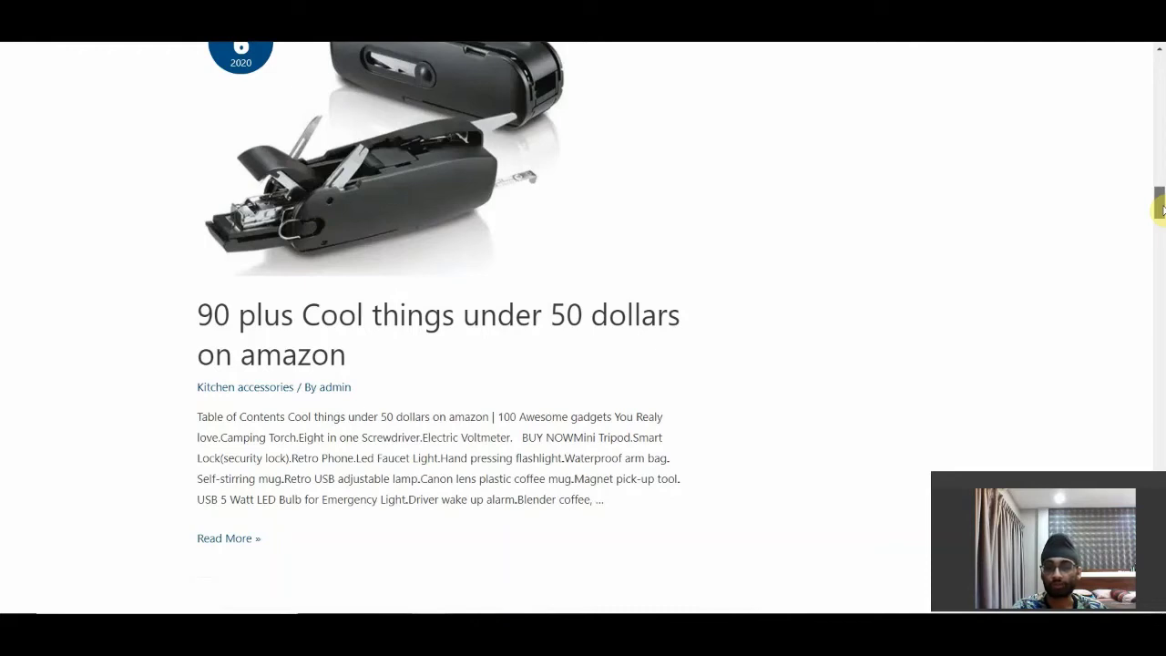
drag(1161, 210, 1157, 68)
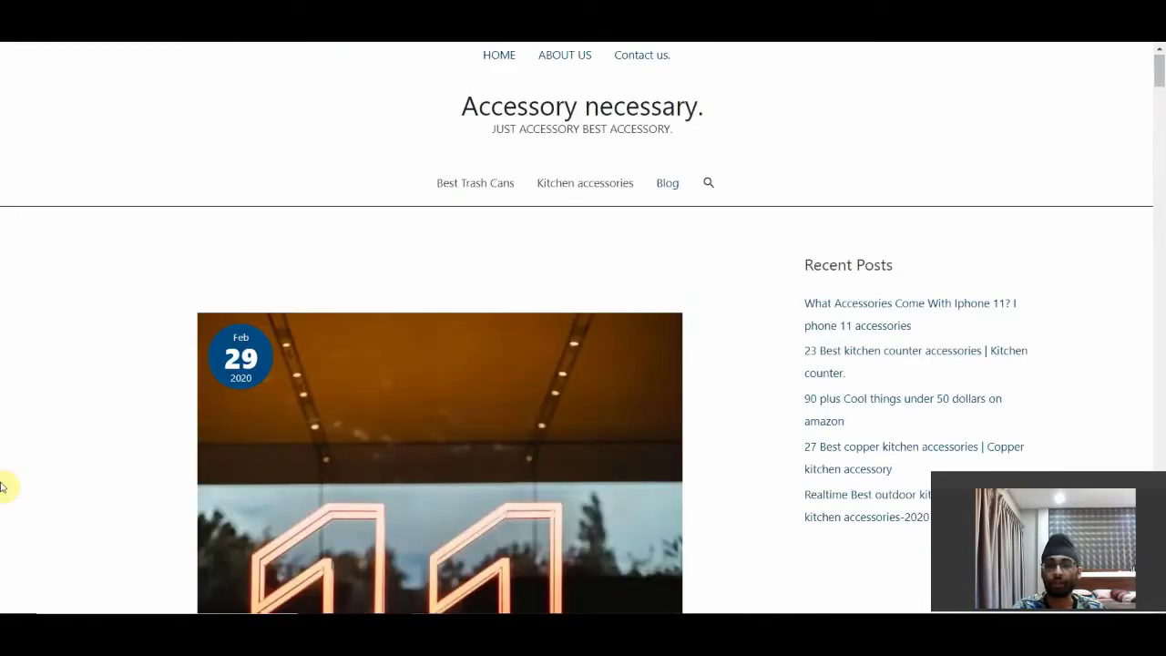
- Compare the "Accessory necessary." site title with the blog's topics, checking posts down to the outdoor kitchen accessories article
drag(411, 110, 759, 107)
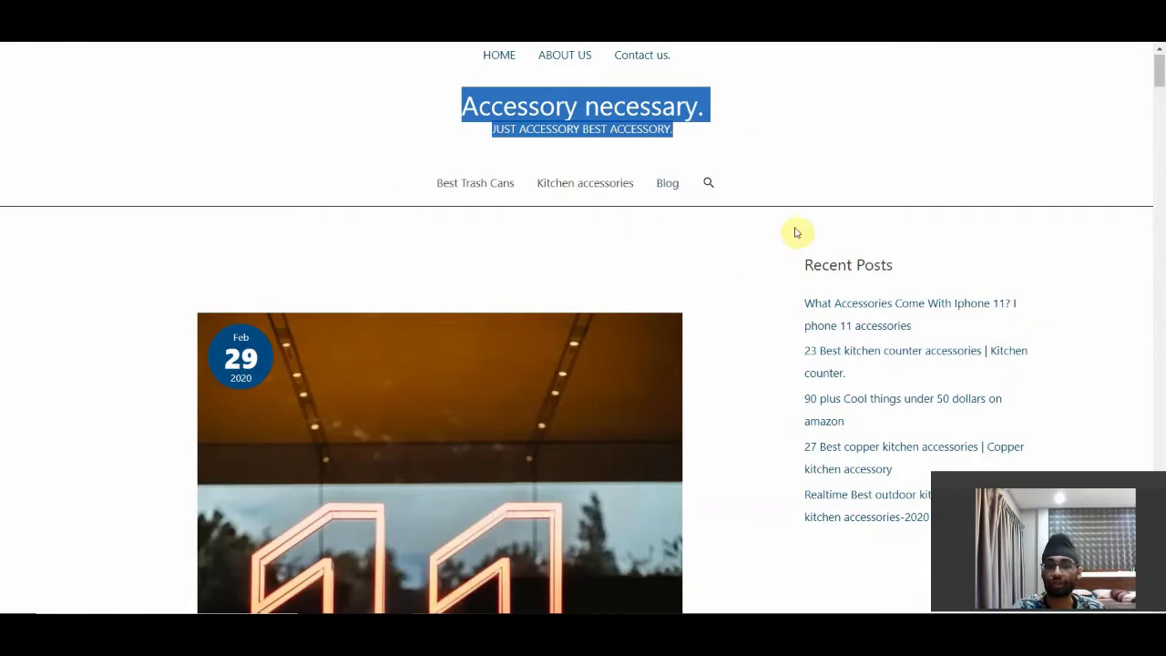
drag(1159, 73, 1161, 225)
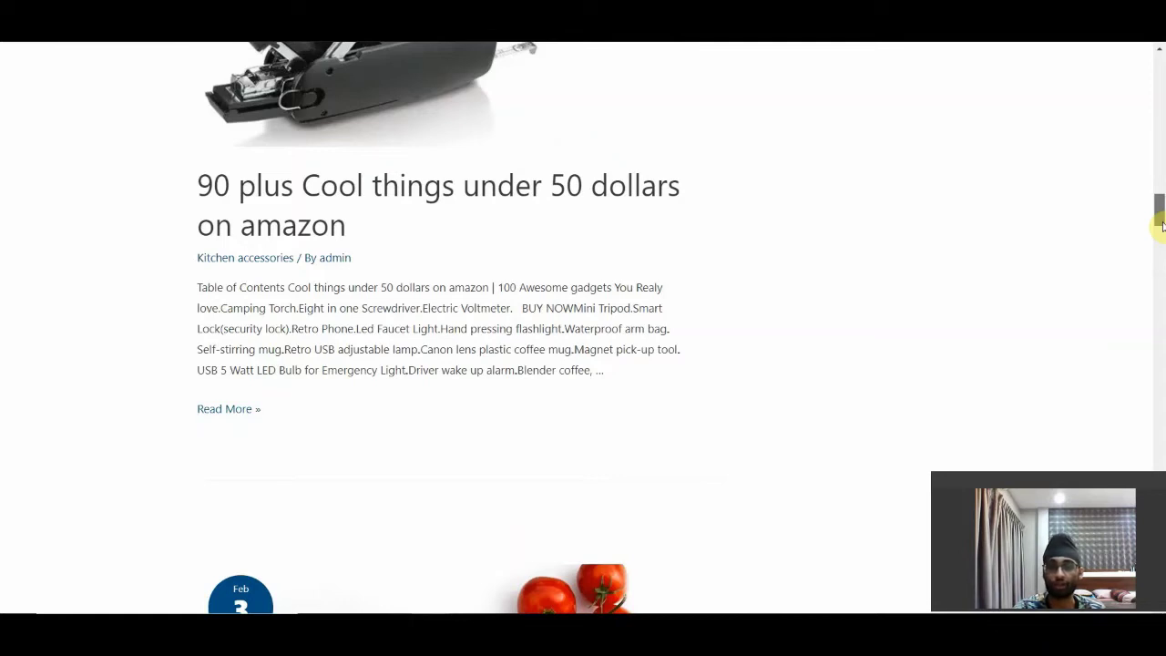
drag(1161, 226, 1162, 330)
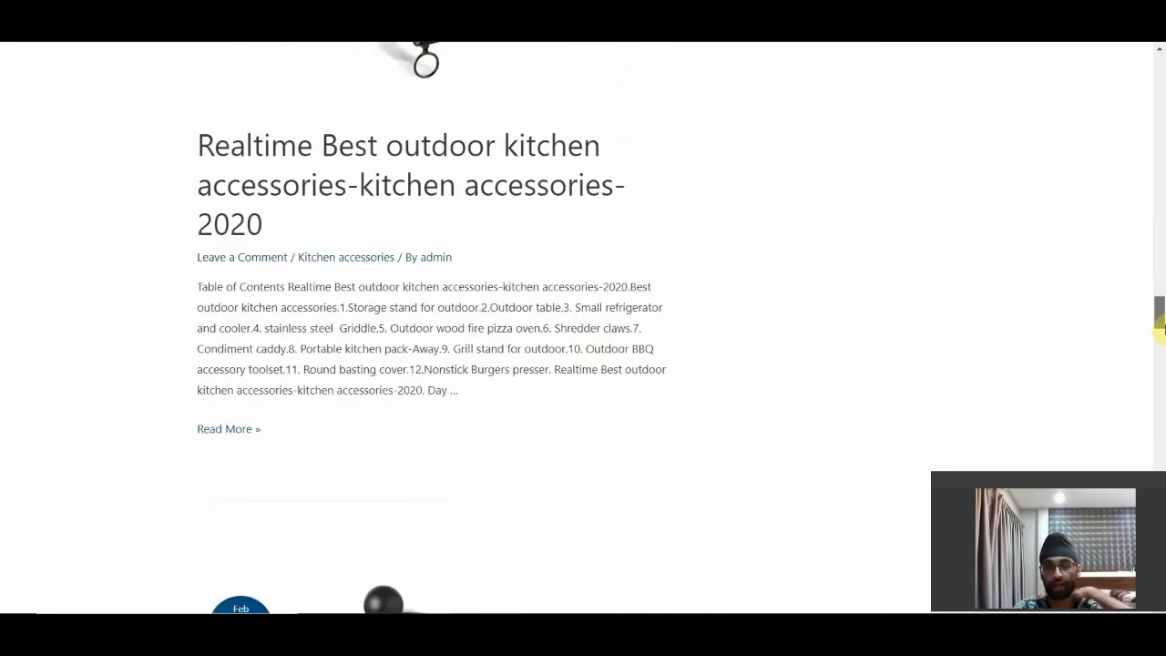